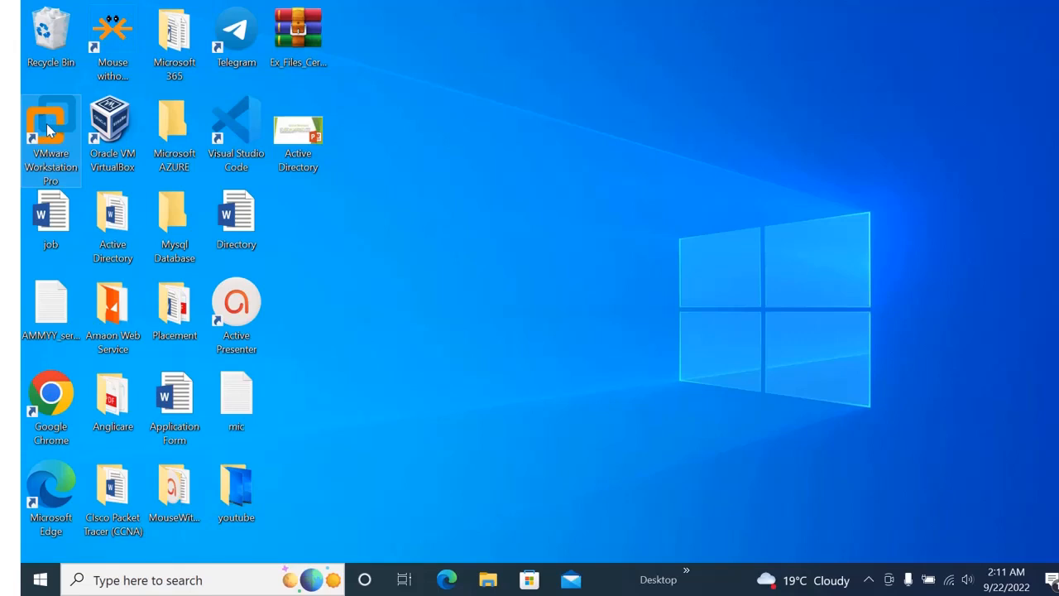
Step: Open VMware Workstation and start a new virtual machine with the Custom (advanced) configuration, keeping the default hardware compatibility
double_click(48, 129)
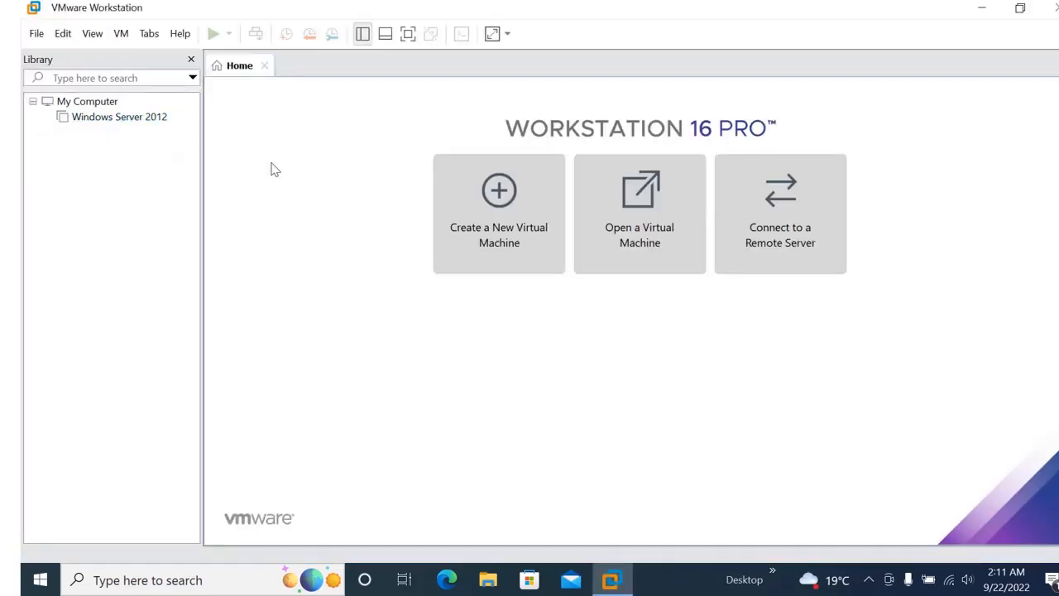
click(501, 195)
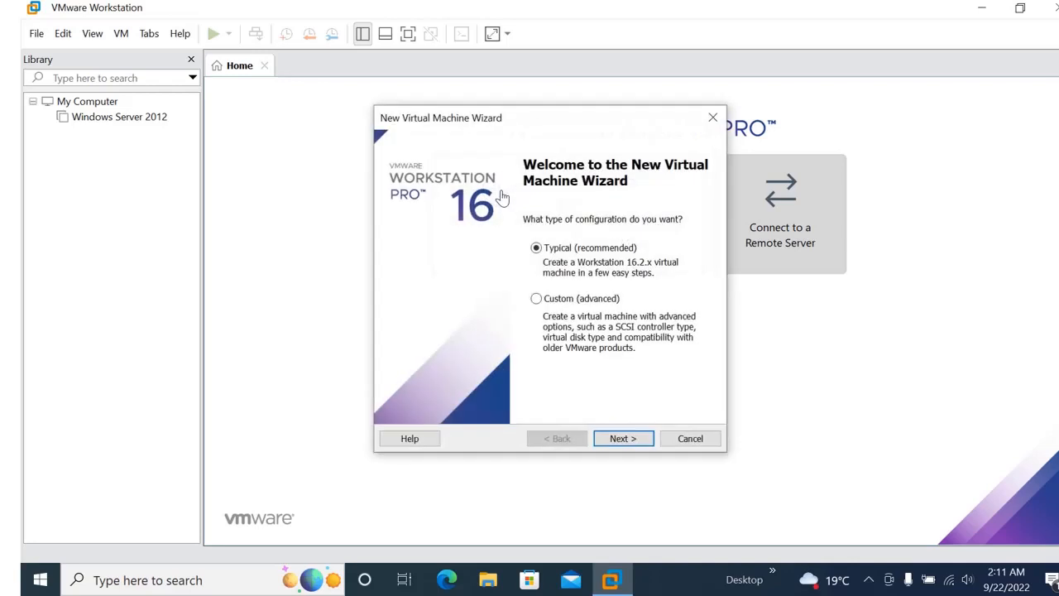
click(536, 299)
click(625, 438)
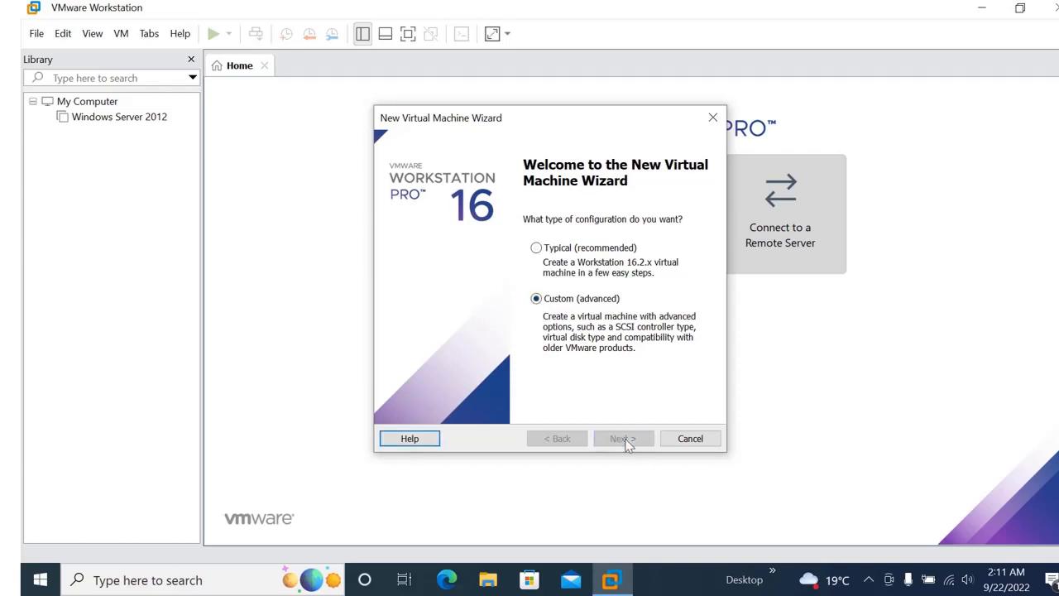
click(626, 444)
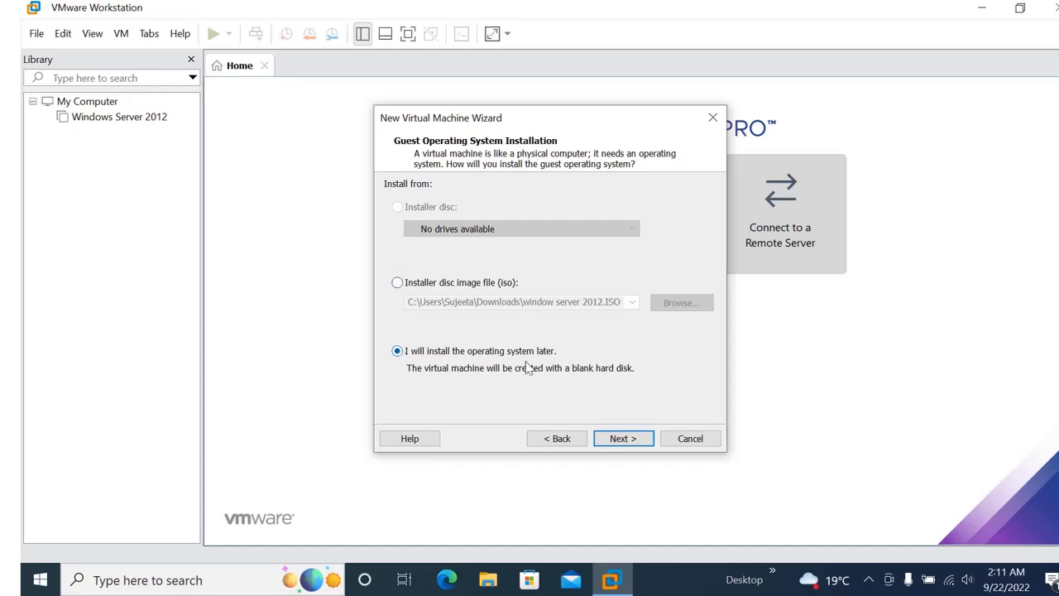
Step: Choose to install the operating system later and select Microsoft Windows, version Windows 10, as the guest system
click(631, 441)
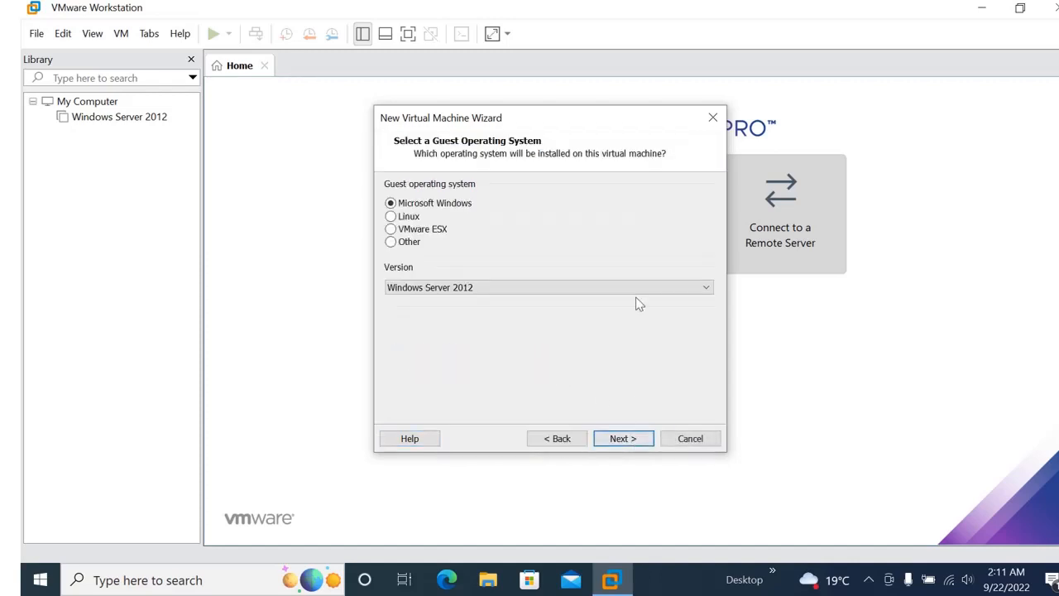
click(675, 292)
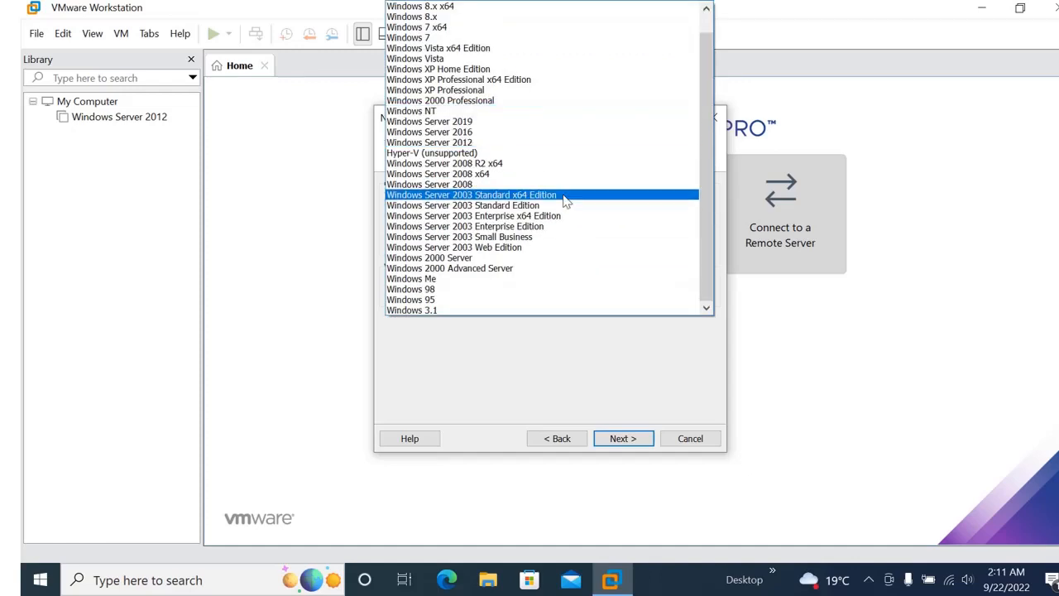
drag(704, 145, 707, 118)
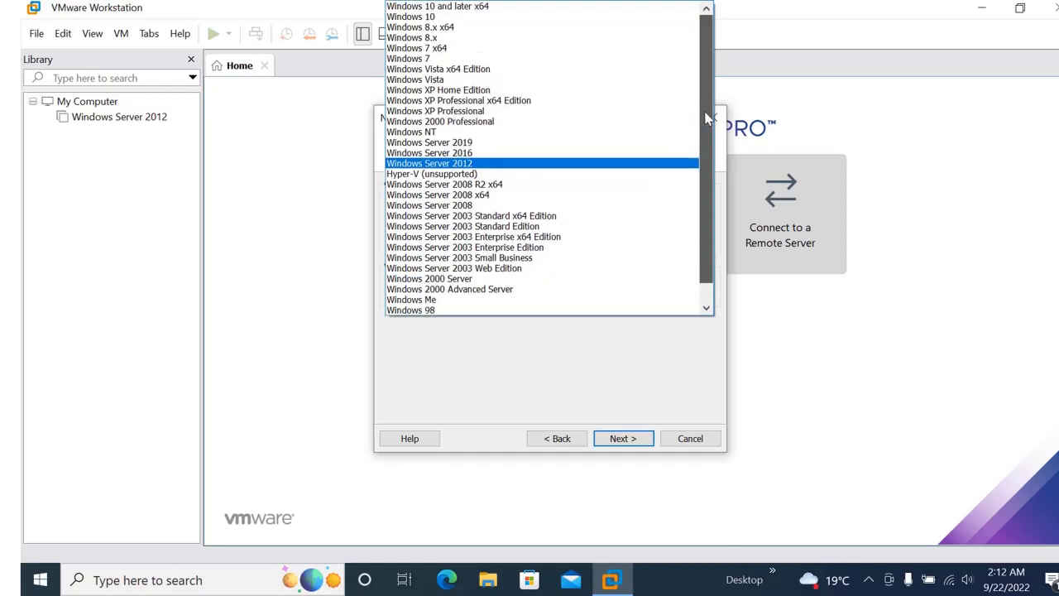
click(441, 17)
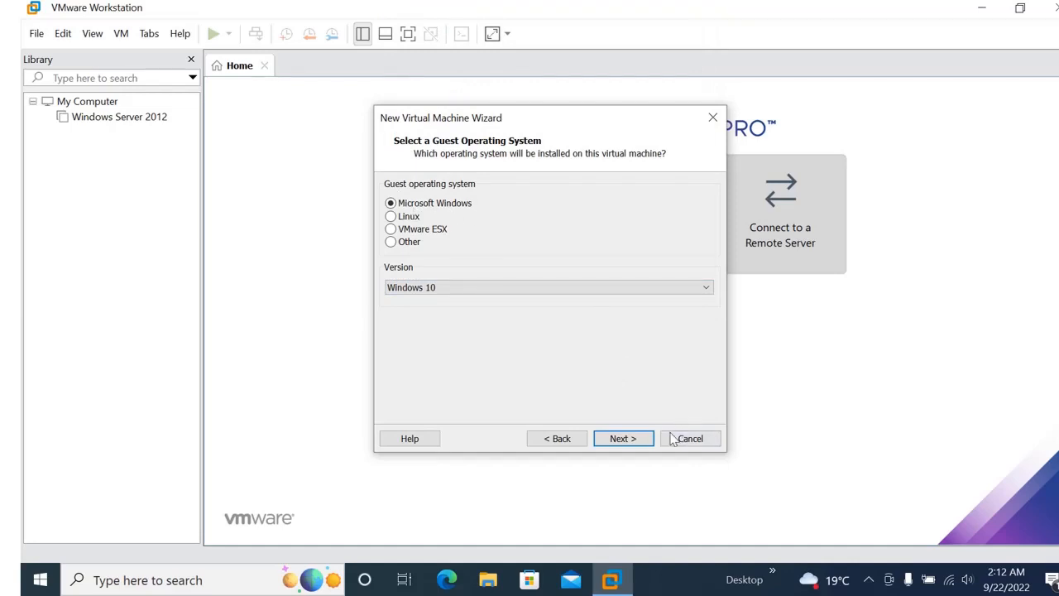
click(631, 441)
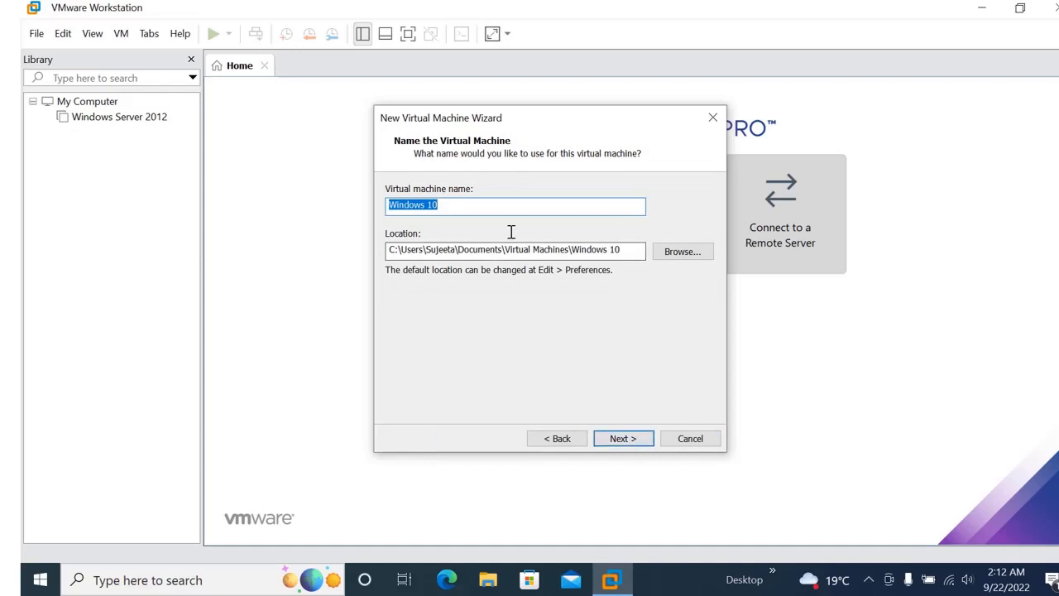
Step: Keep the virtual machine name Windows 10 and set its location to the "window 10" folder on New Volume (D:)
click(441, 207)
drag(447, 206, 389, 203)
click(679, 256)
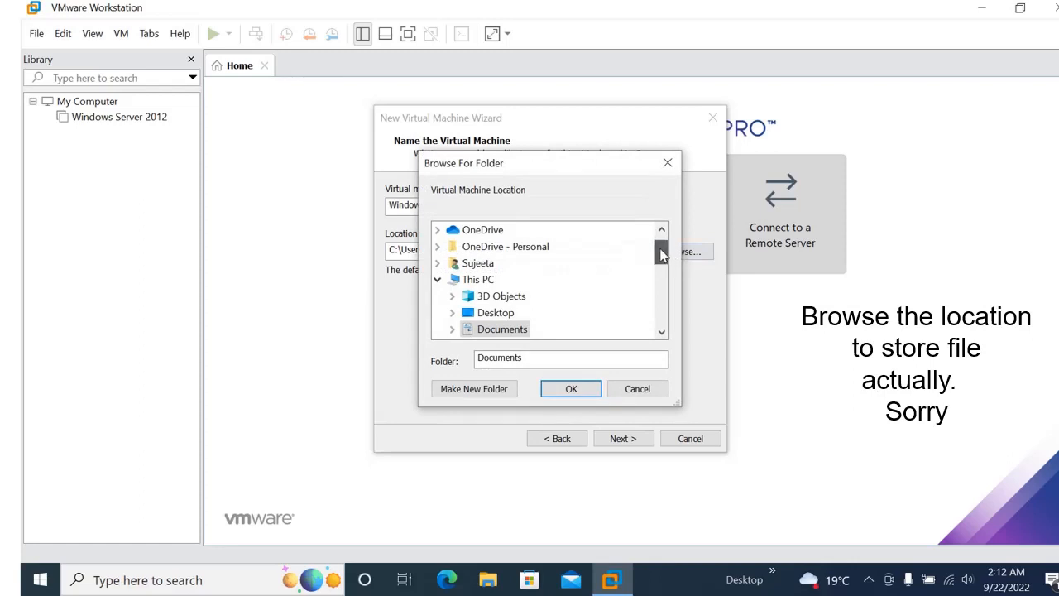
drag(661, 251, 661, 255)
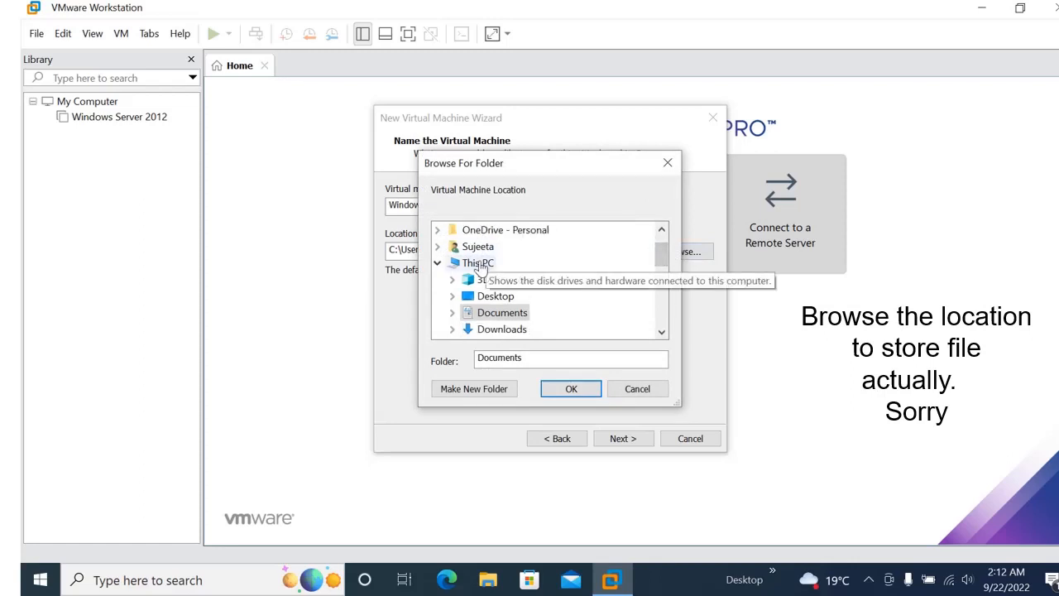
click(622, 263)
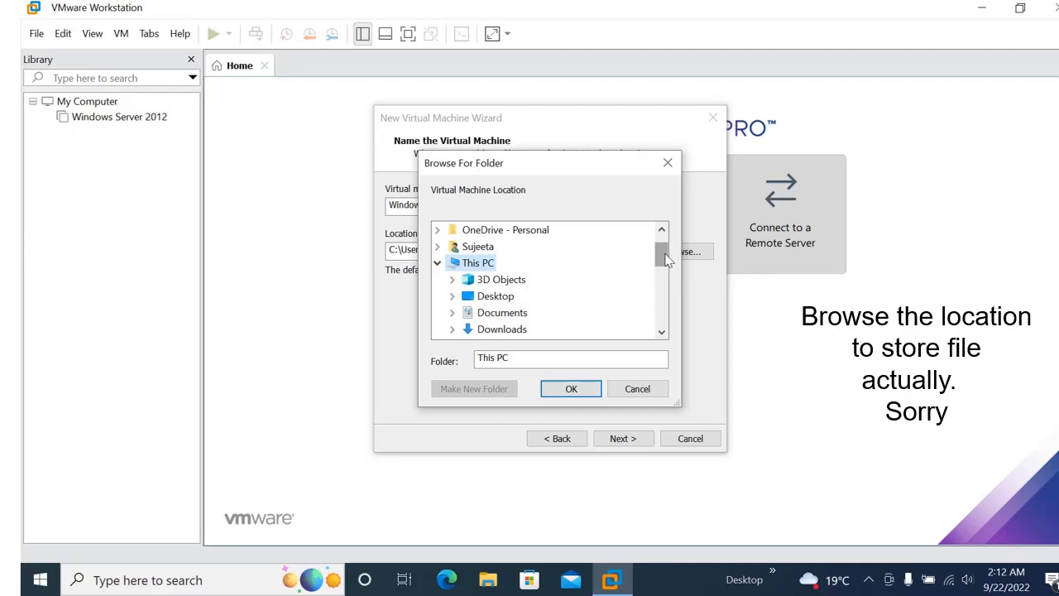
drag(666, 259, 666, 278)
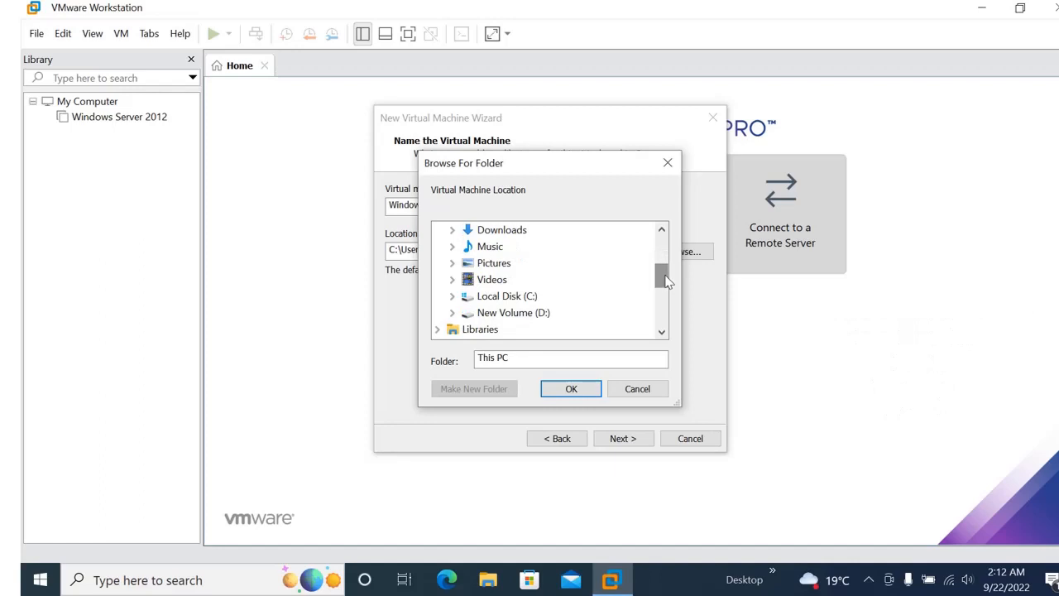
click(537, 313)
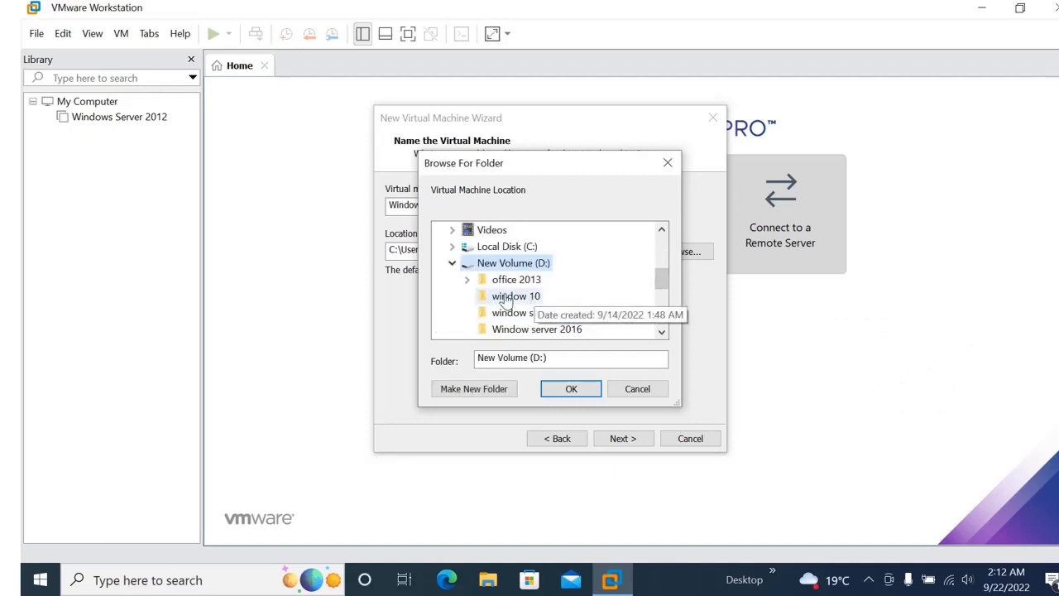
click(505, 299)
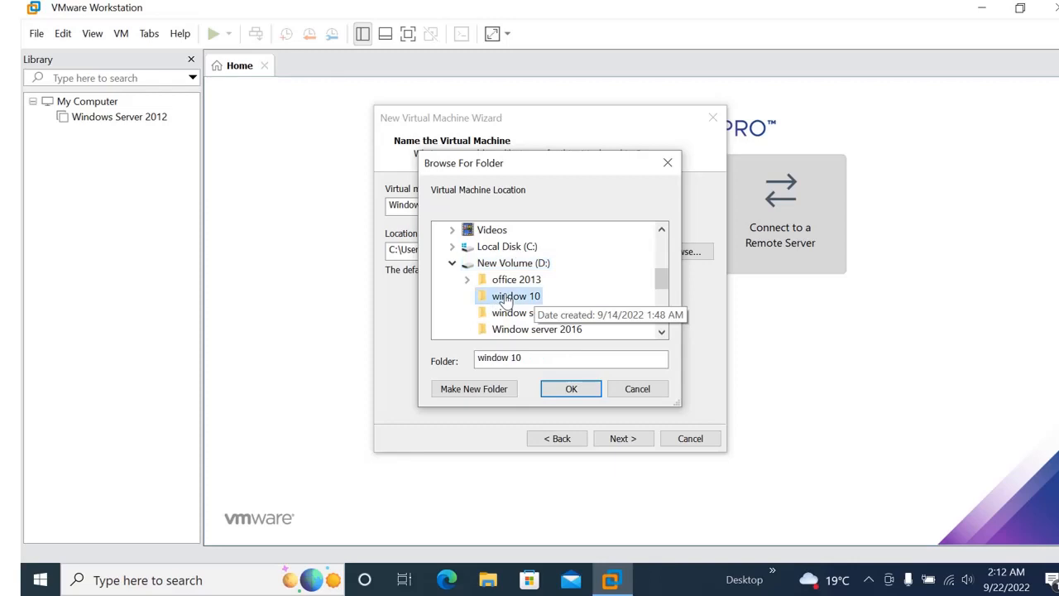
click(570, 390)
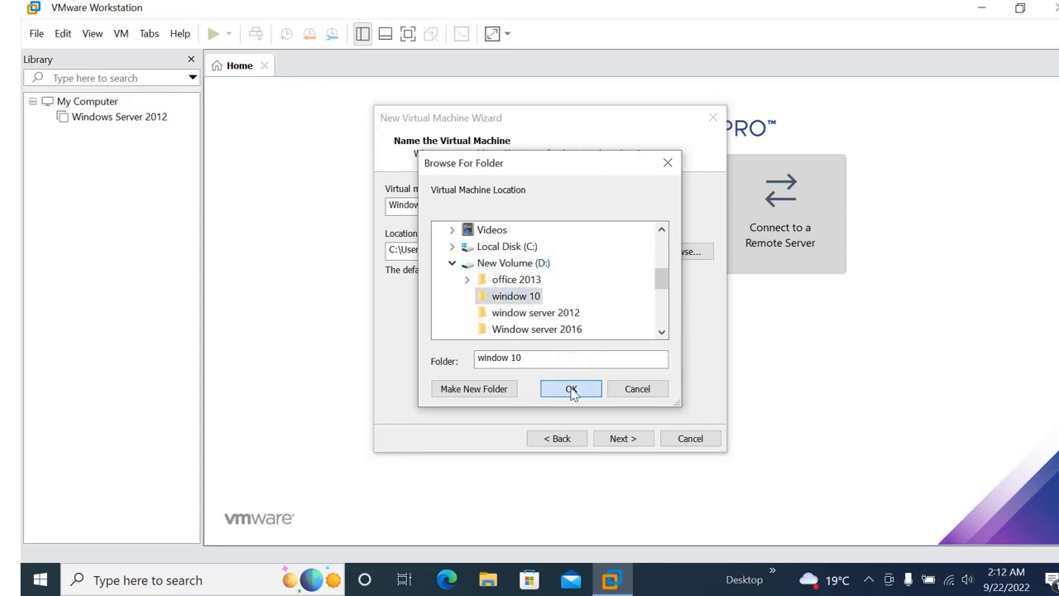
click(623, 438)
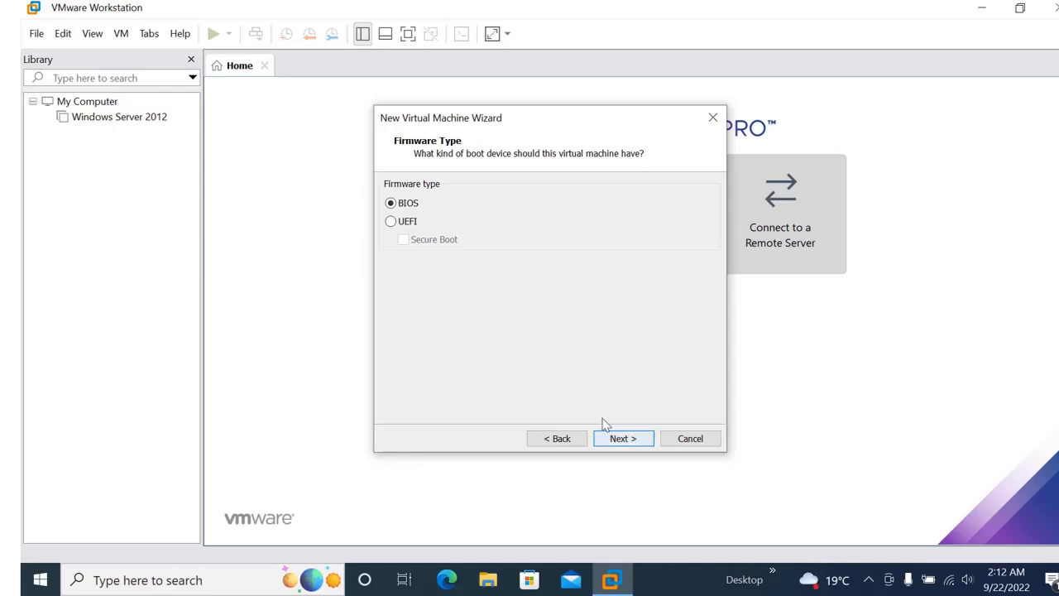
Step: Keep the BIOS firmware type and configure 1 processor with 2 cores per processor
click(633, 440)
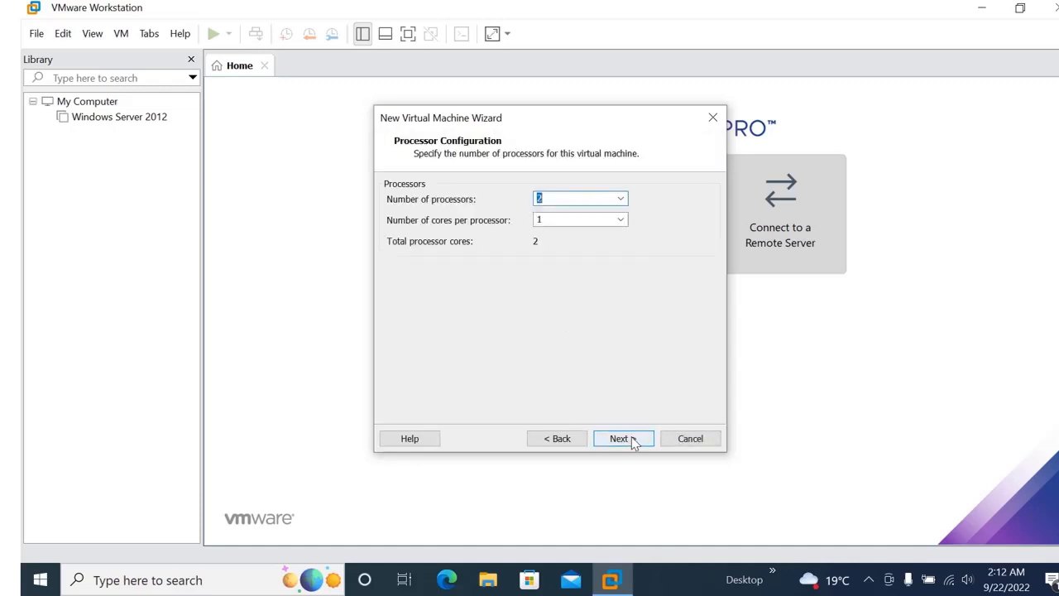
click(620, 199)
click(562, 212)
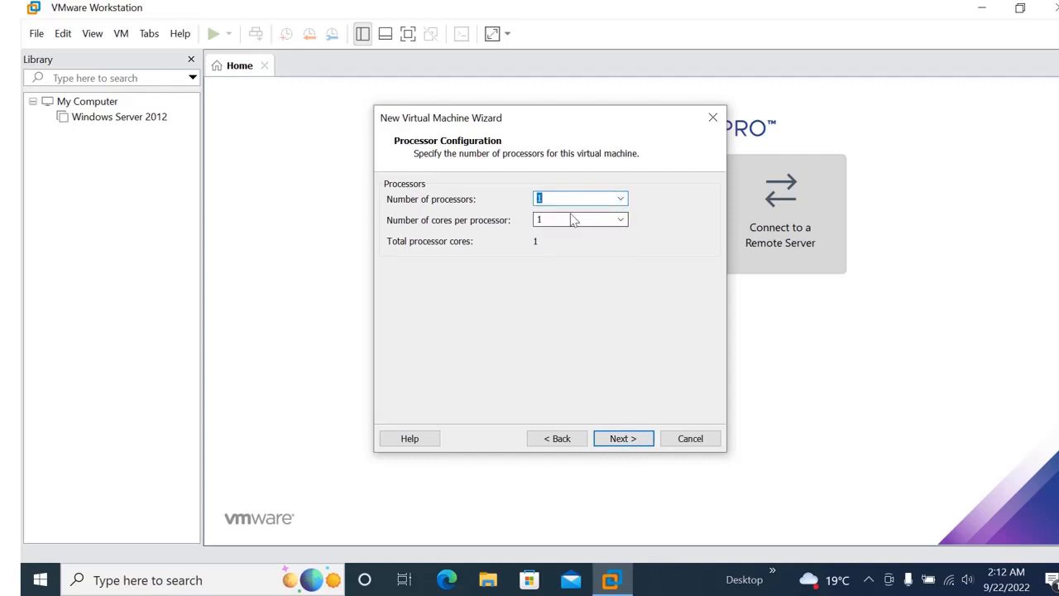
click(620, 222)
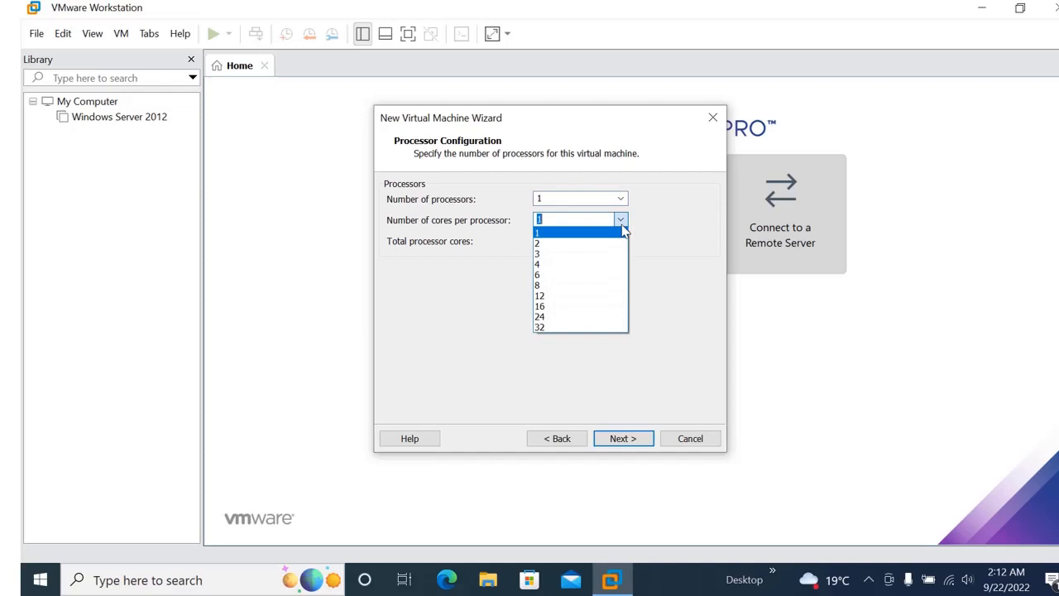
click(559, 240)
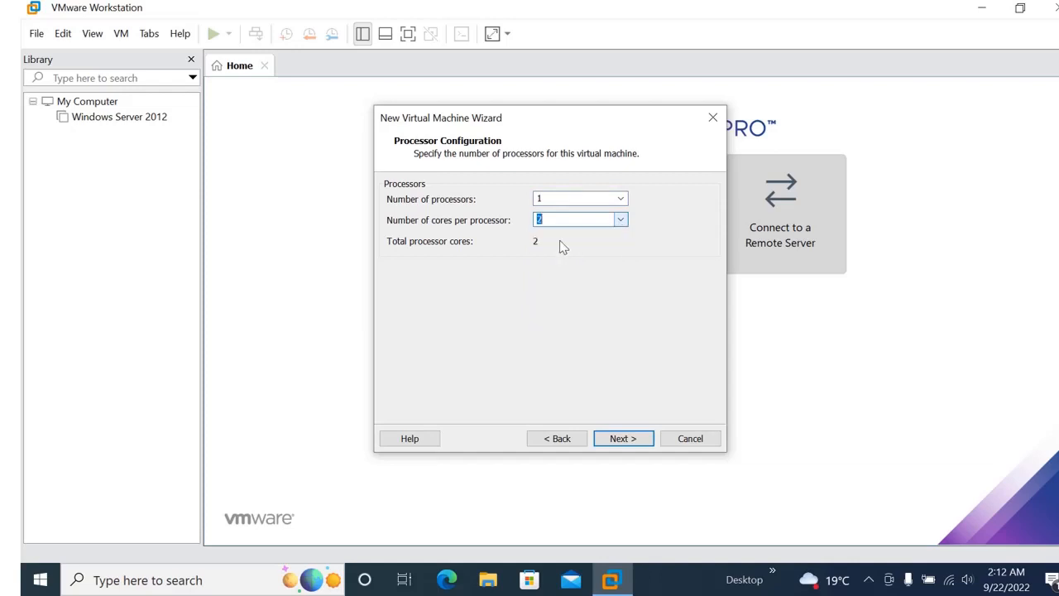
click(635, 444)
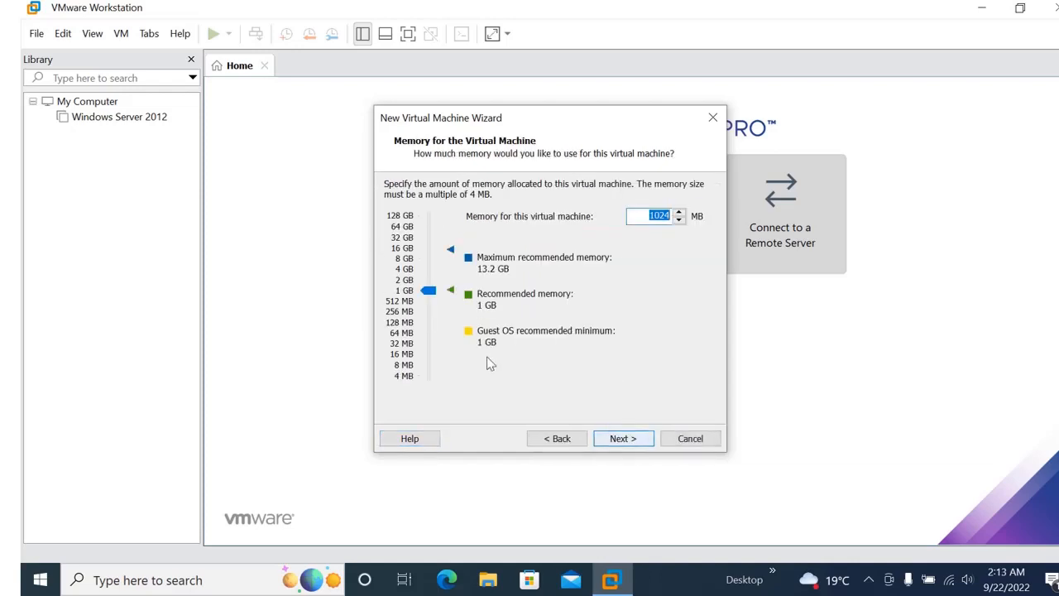
Step: Set the virtual machine's memory to about 3820 MB and keep network address translation (NAT) as the network type
drag(429, 293, 429, 272)
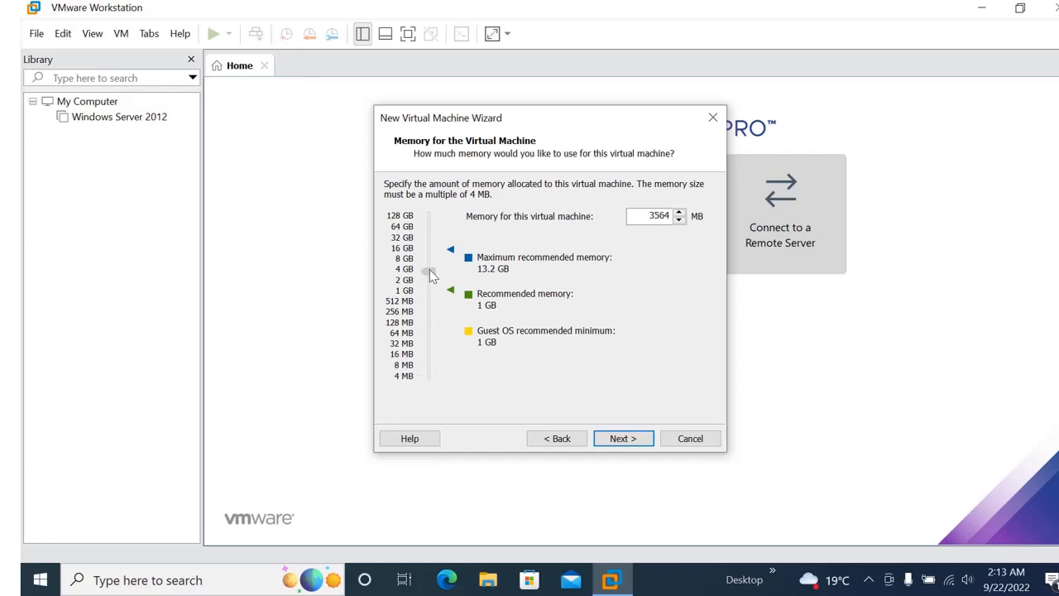
drag(431, 275, 430, 274)
click(636, 442)
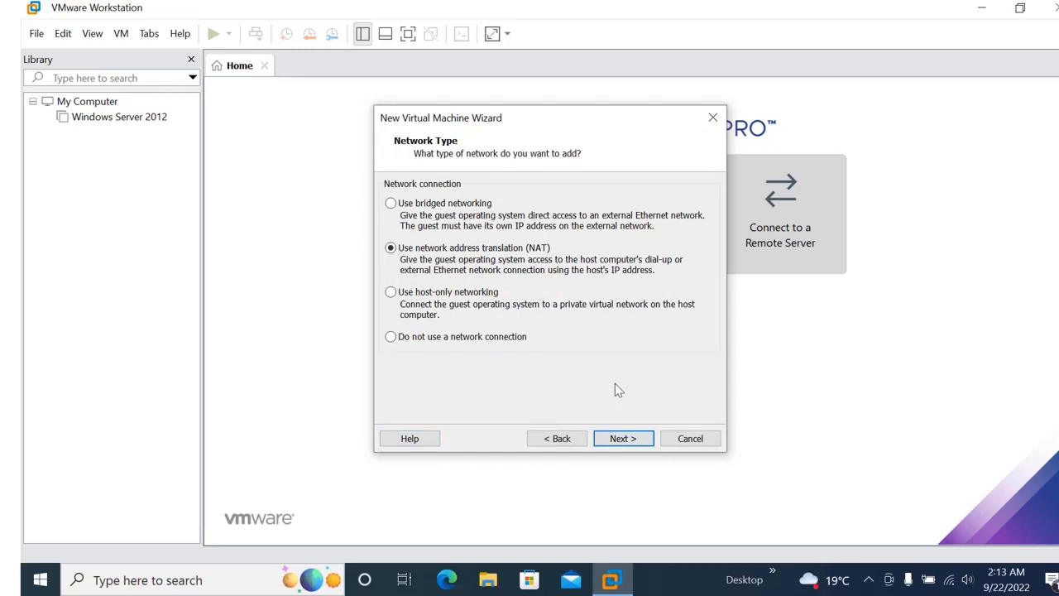
click(623, 438)
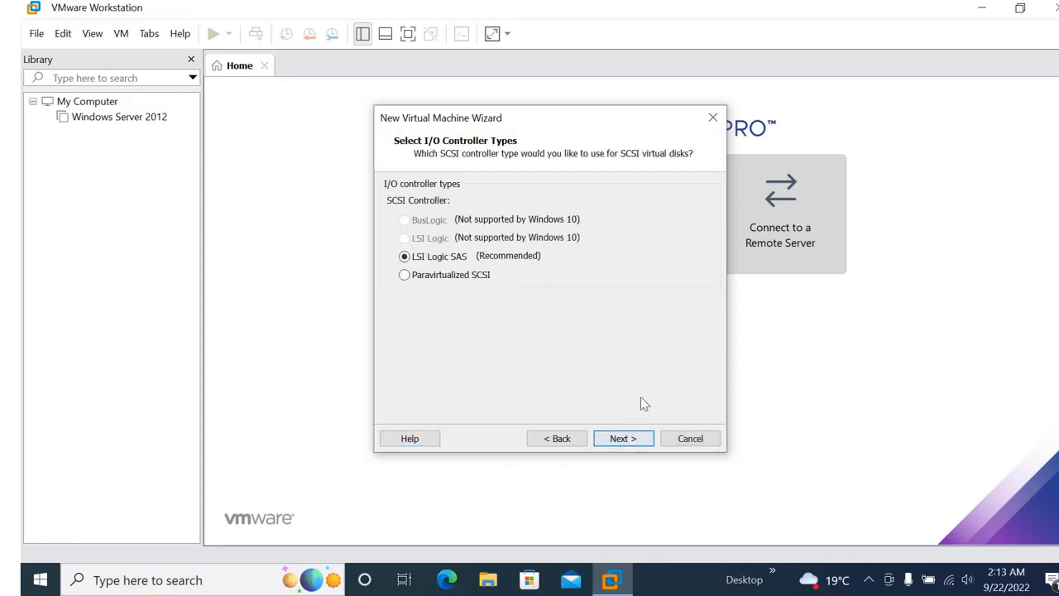
Step: Accept the LSI Logic SAS controller and NVMe disk type for a newly created virtual disk
click(627, 440)
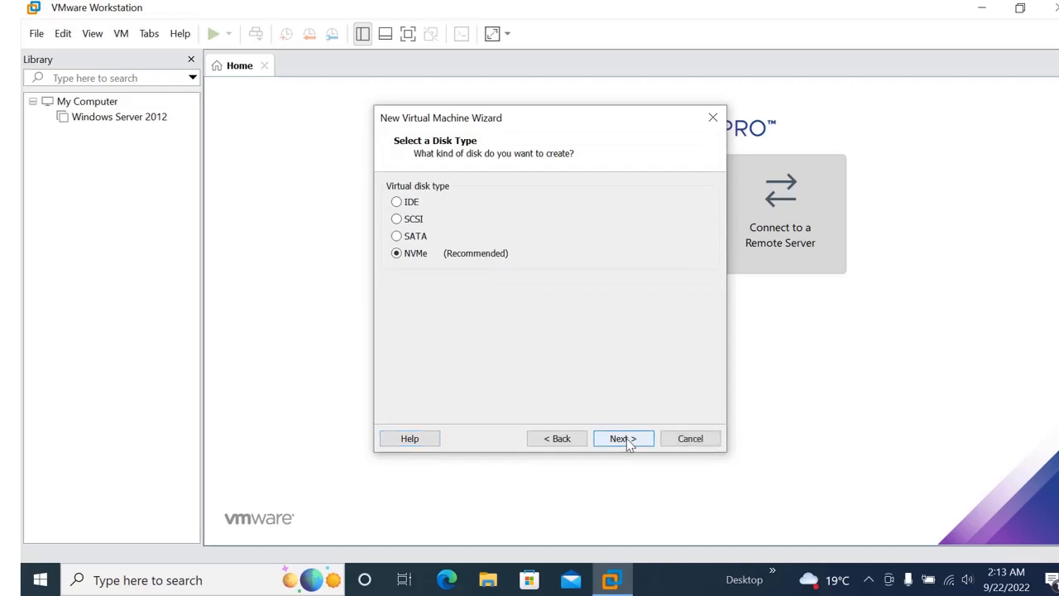
click(627, 441)
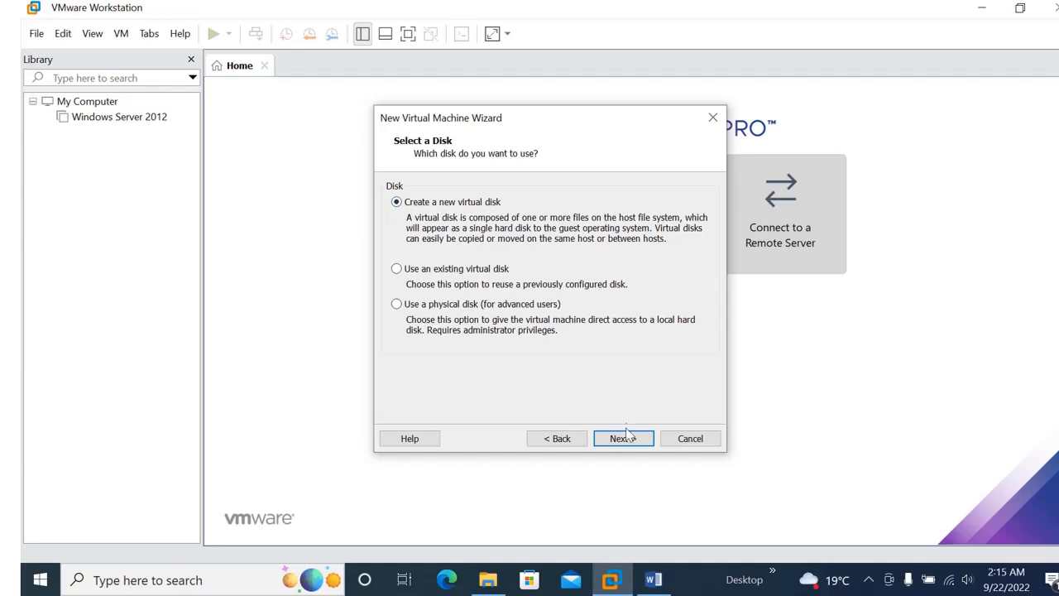
click(624, 437)
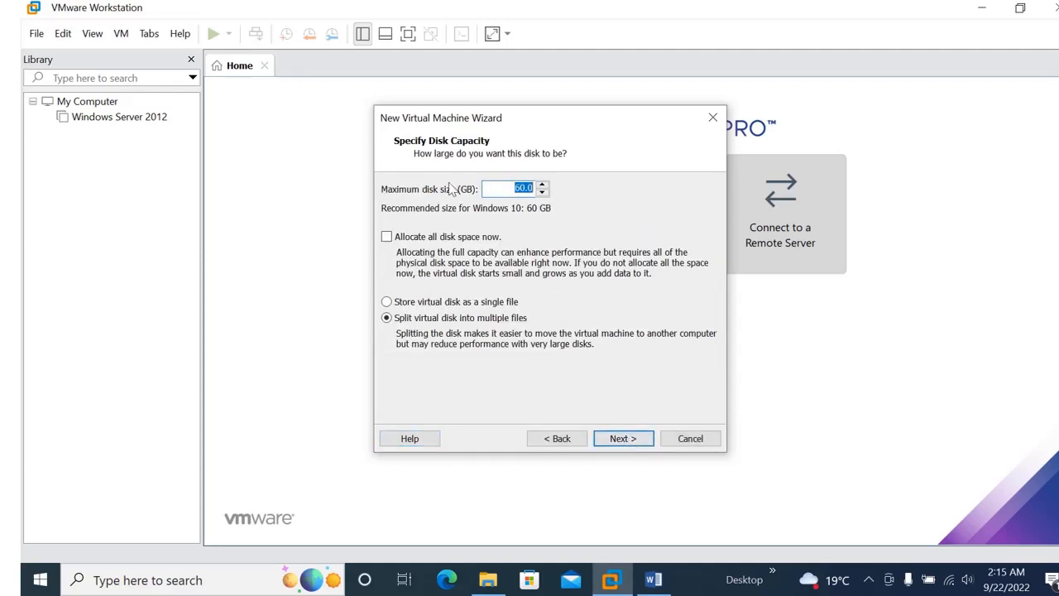
Step: Keep the maximum disk size at 60 GB and store the virtual disk as a single file
click(542, 185)
click(542, 194)
click(387, 303)
click(627, 439)
Step: Save the virtual disk file as Windows 10.vmdk in D:\window 10 and continue to the wizard's summary
key(Tab)
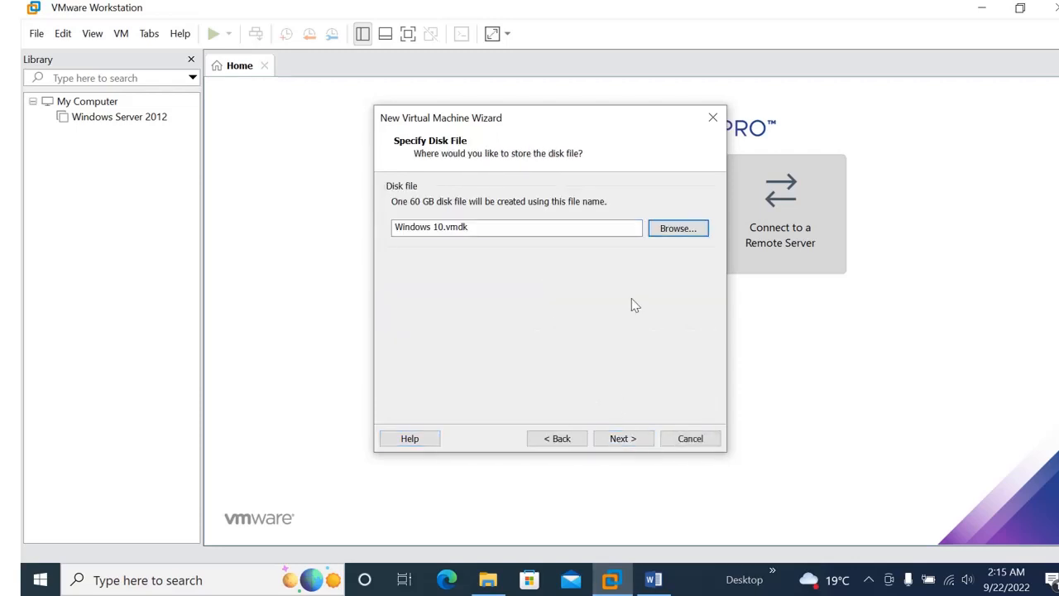
click(675, 229)
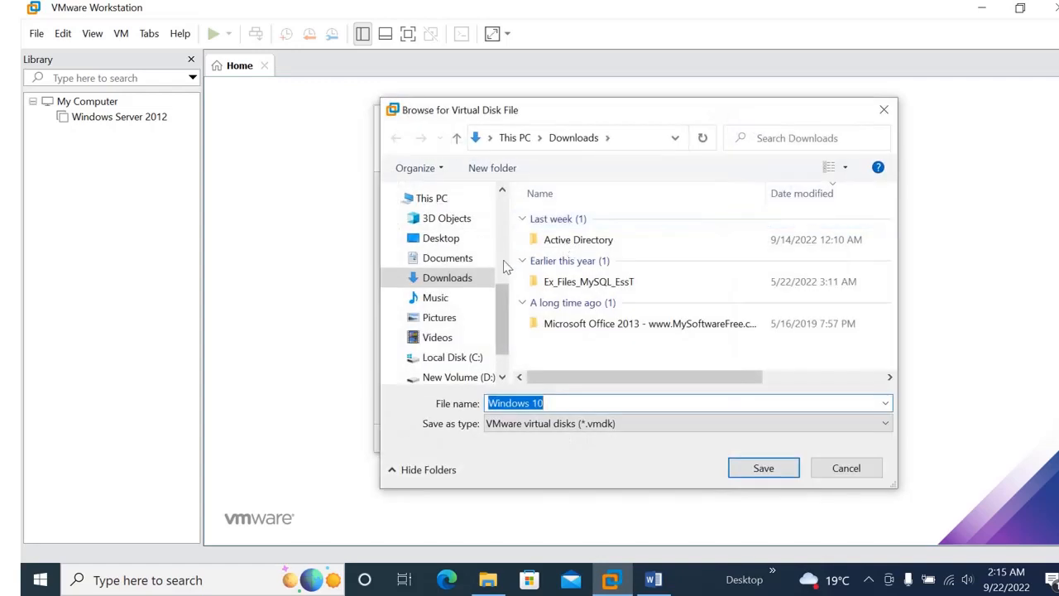
drag(499, 319, 500, 345)
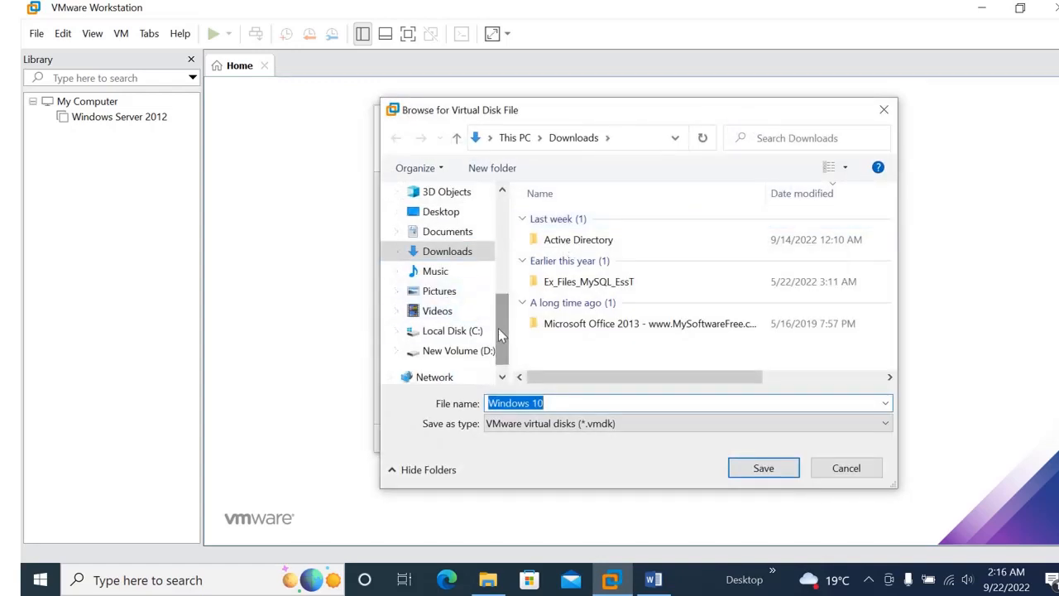
click(458, 350)
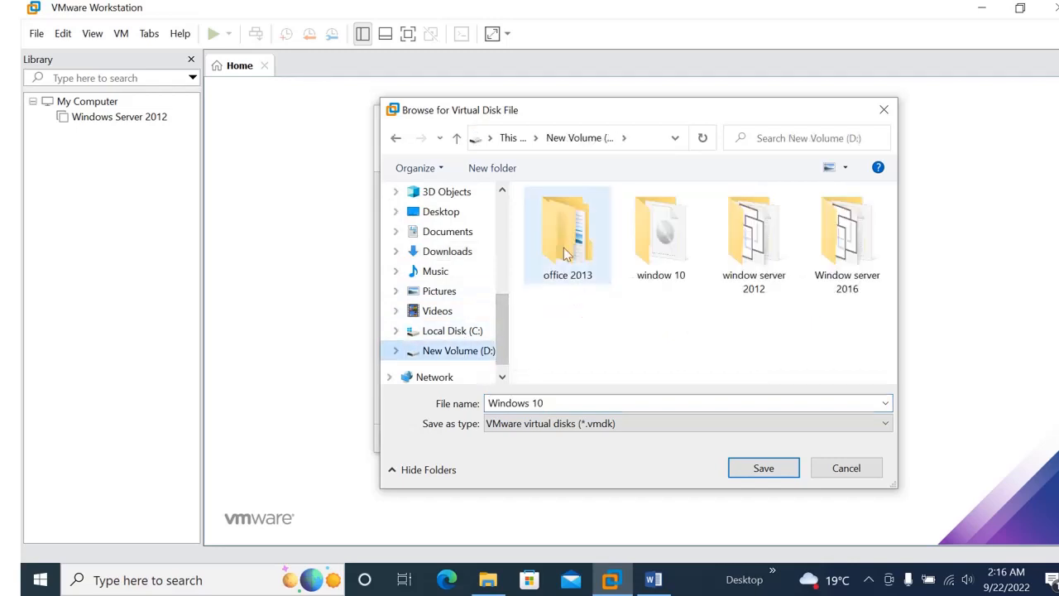
double_click(693, 236)
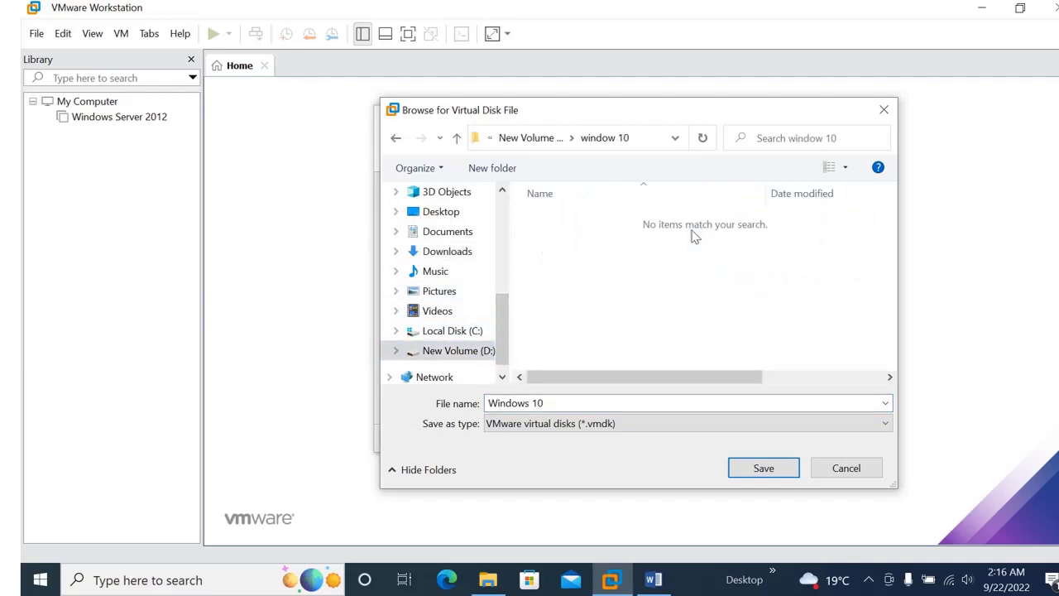
click(779, 470)
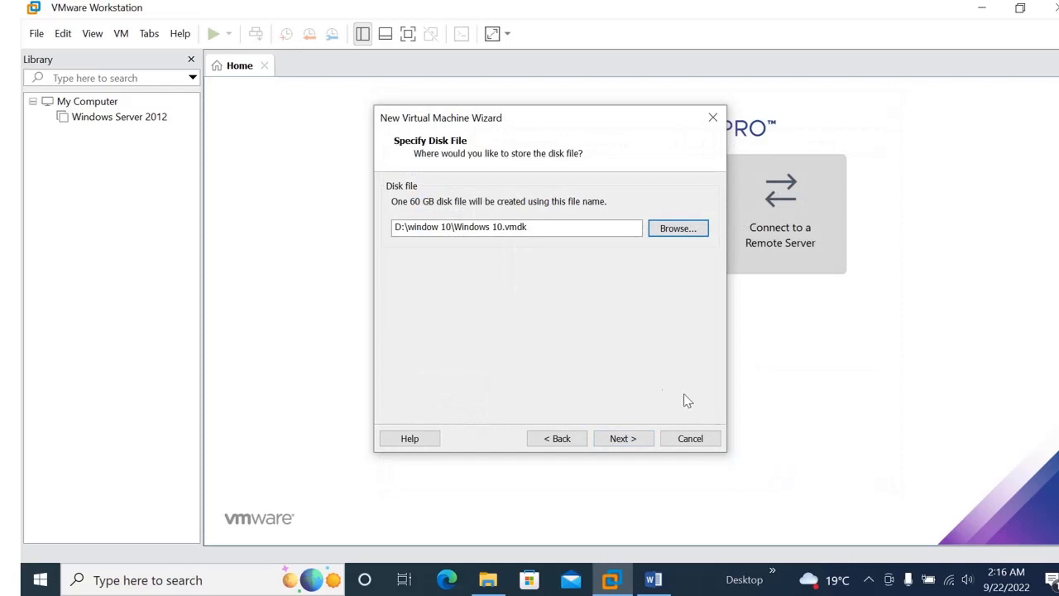
click(638, 441)
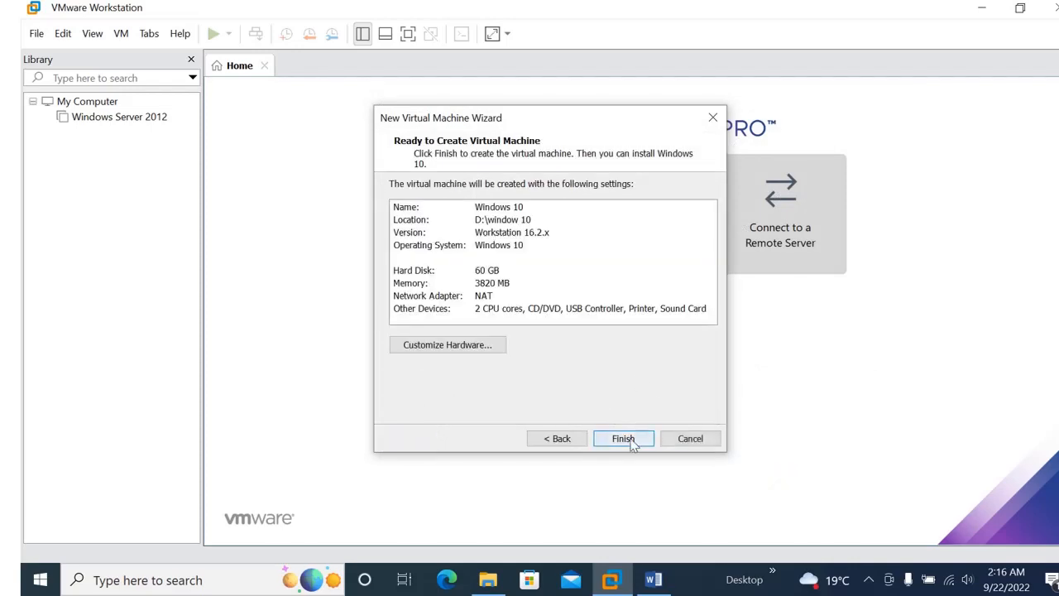
Step: Finish creating the Windows 10 virtual machine and open its settings for editing
click(634, 441)
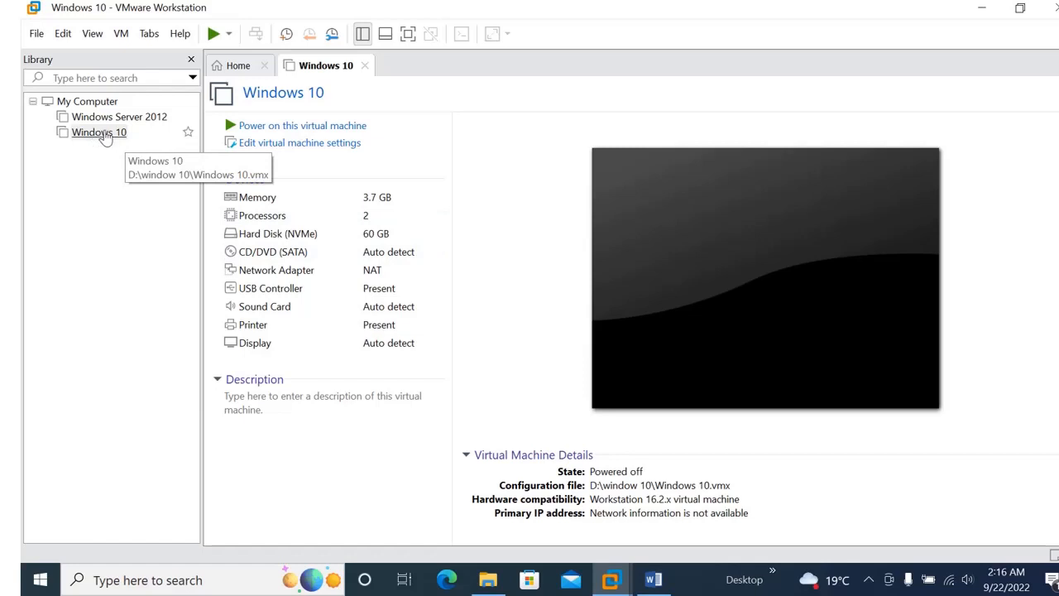
click(100, 133)
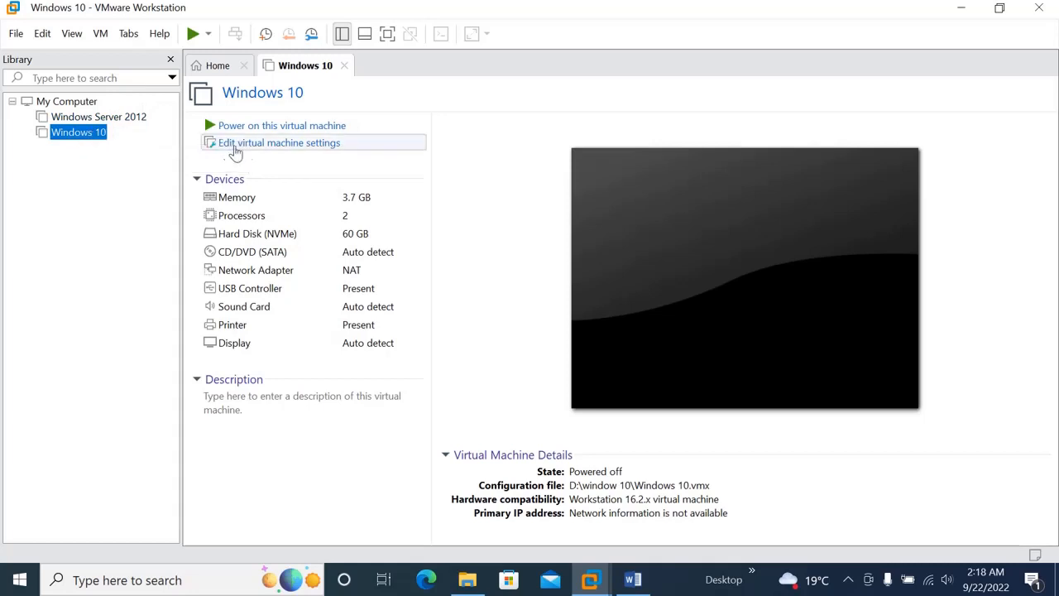
click(278, 146)
click(279, 146)
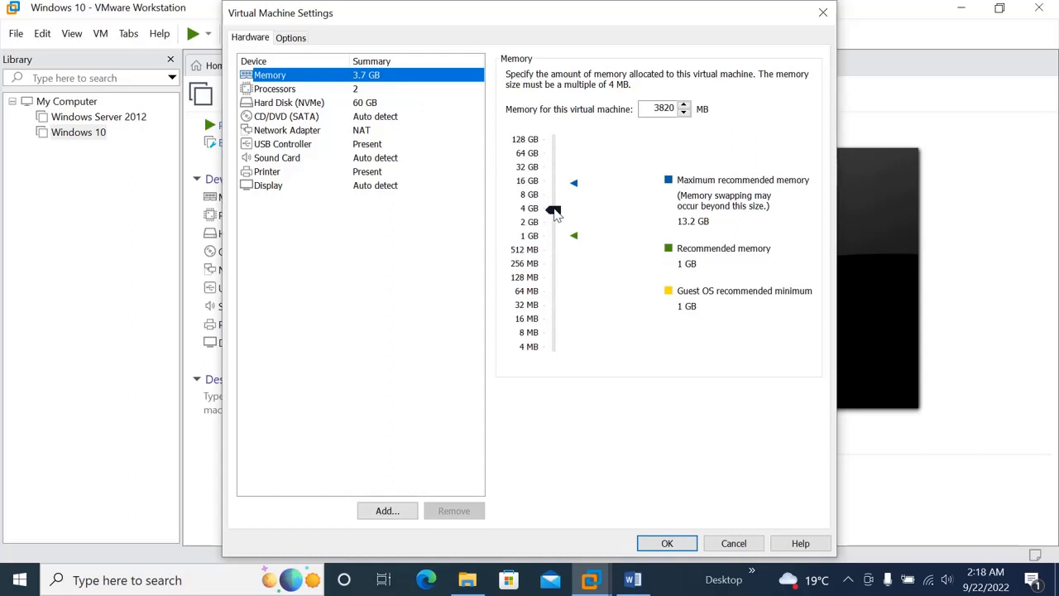
Step: Review the memory, processor and hard disk settings of the Windows 10 virtual machine
click(554, 211)
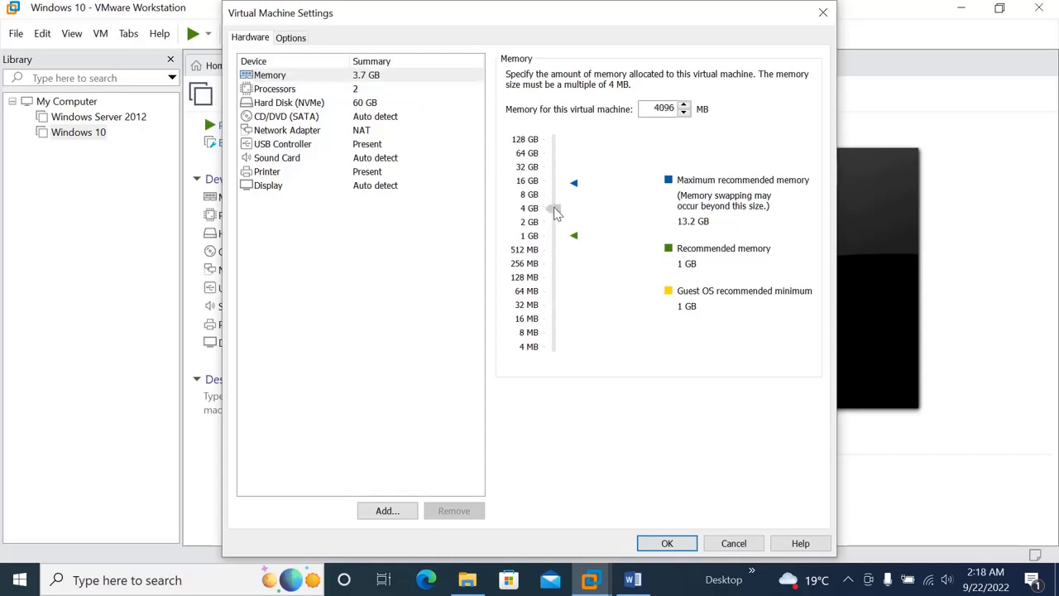
click(555, 212)
click(292, 89)
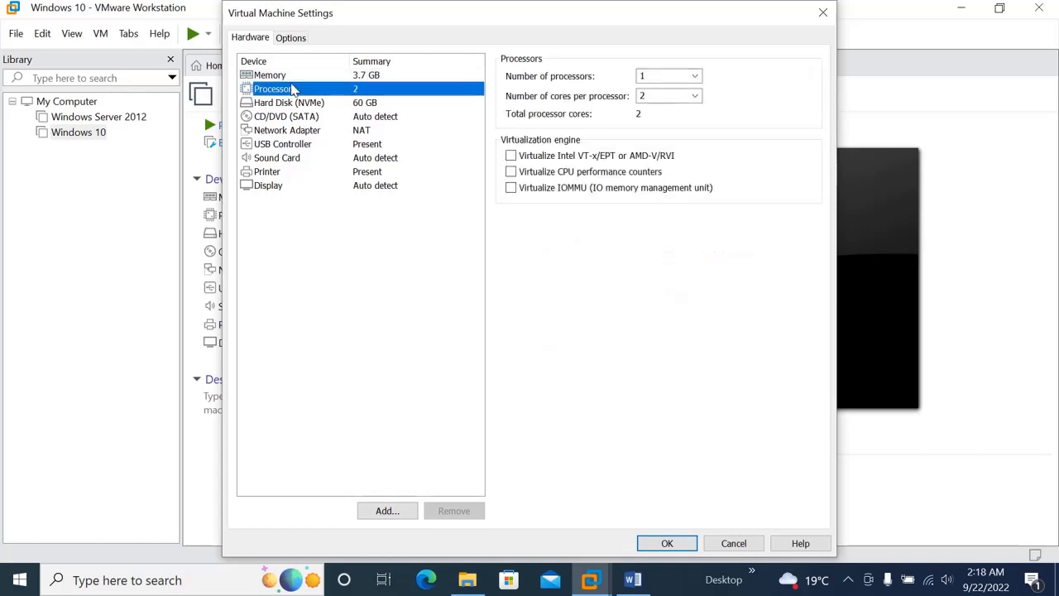
click(322, 101)
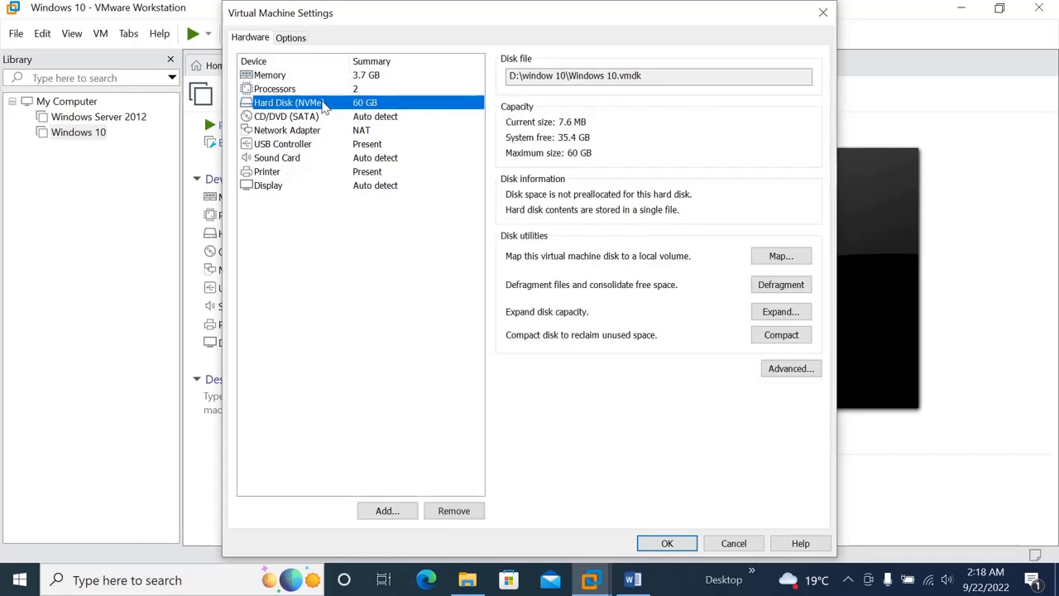
Step: Set the virtual CD/DVD drive to use the Windows 10.iso image from the window 10 folder and save the settings
click(312, 117)
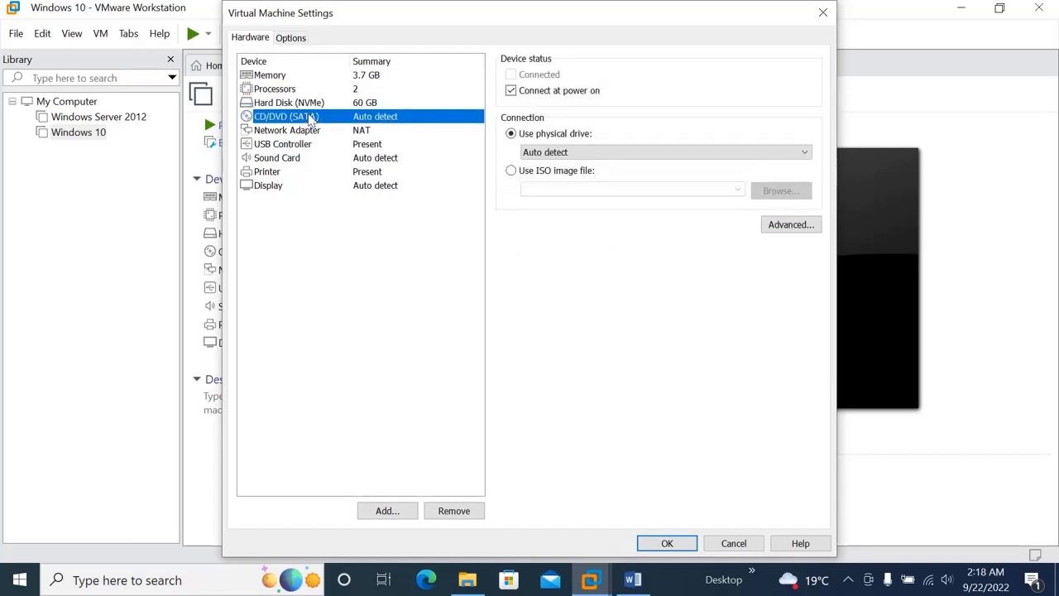
click(512, 170)
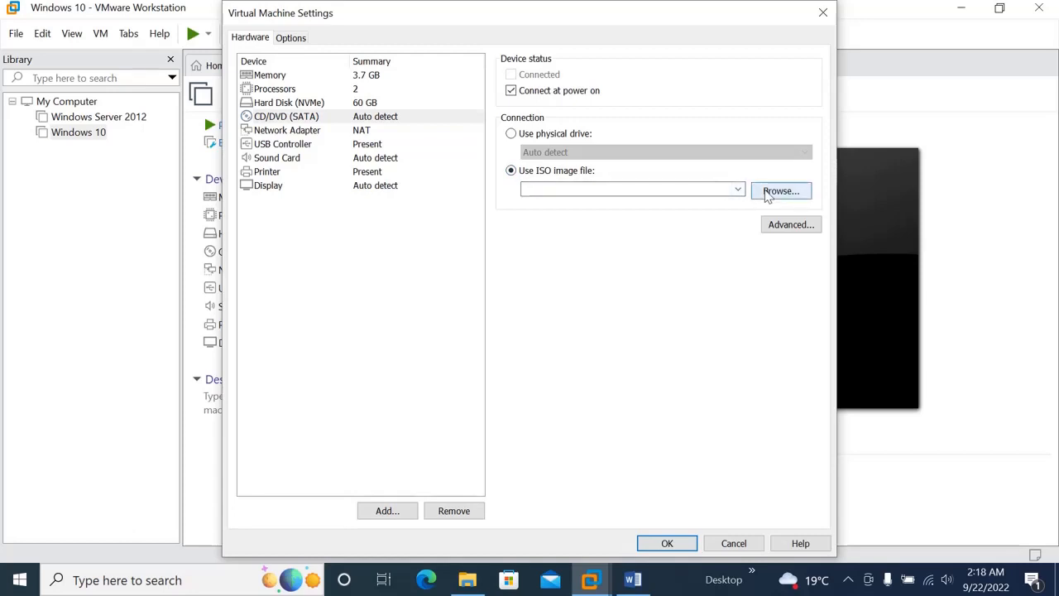
click(768, 193)
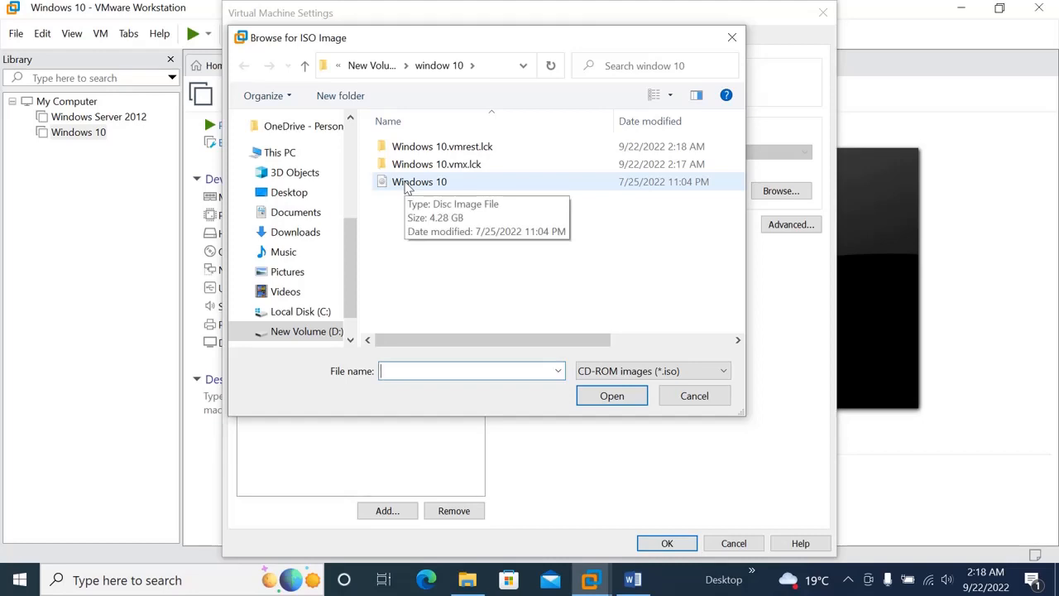
click(406, 187)
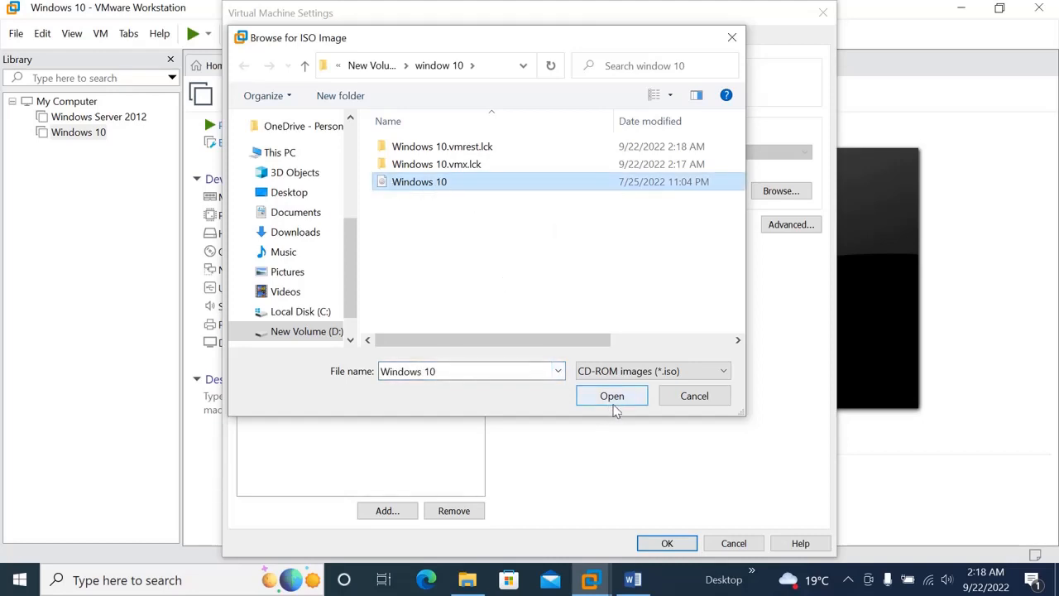
click(612, 403)
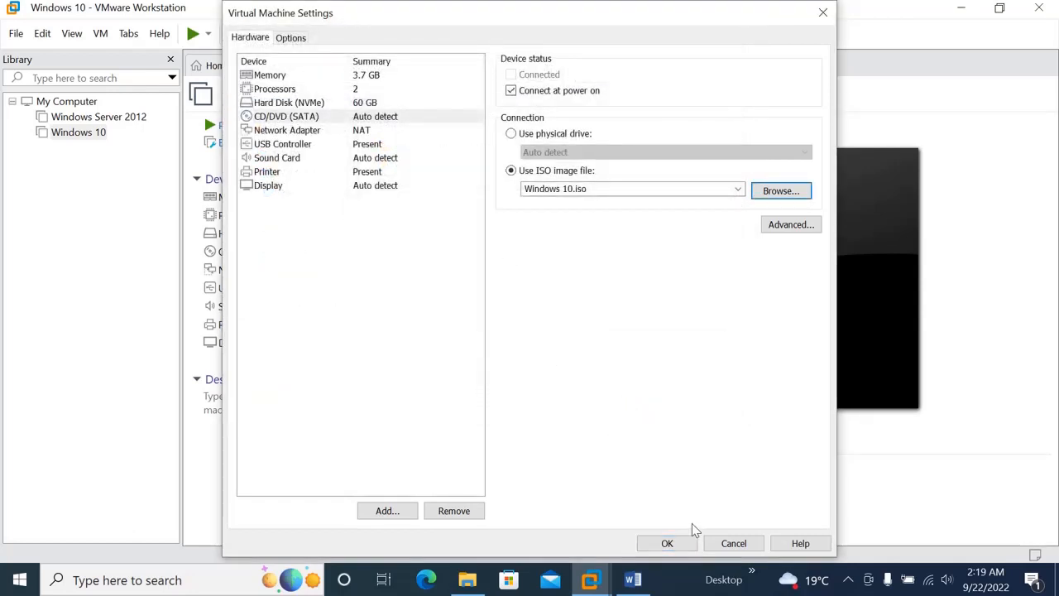
click(671, 543)
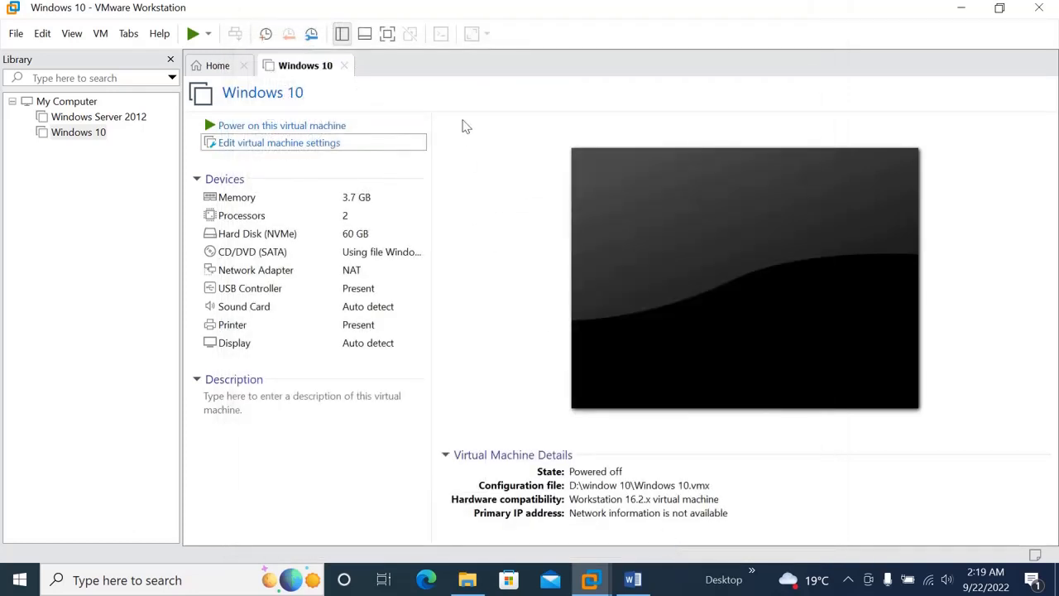
Step: Power on the virtual machine and start the Windows installation with English (United States) language and format and the US keyboard
click(247, 127)
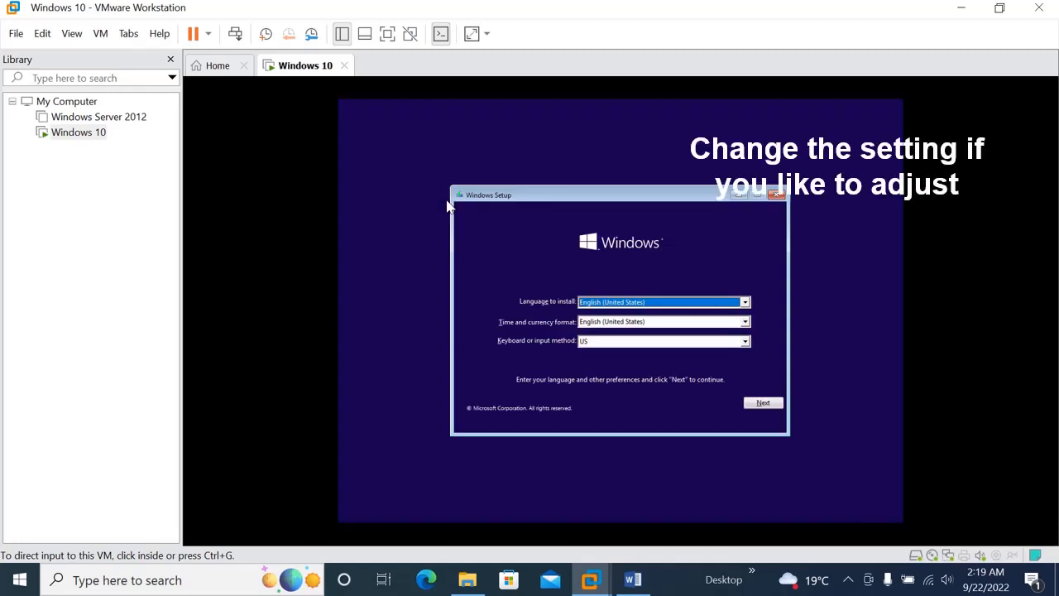
click(763, 407)
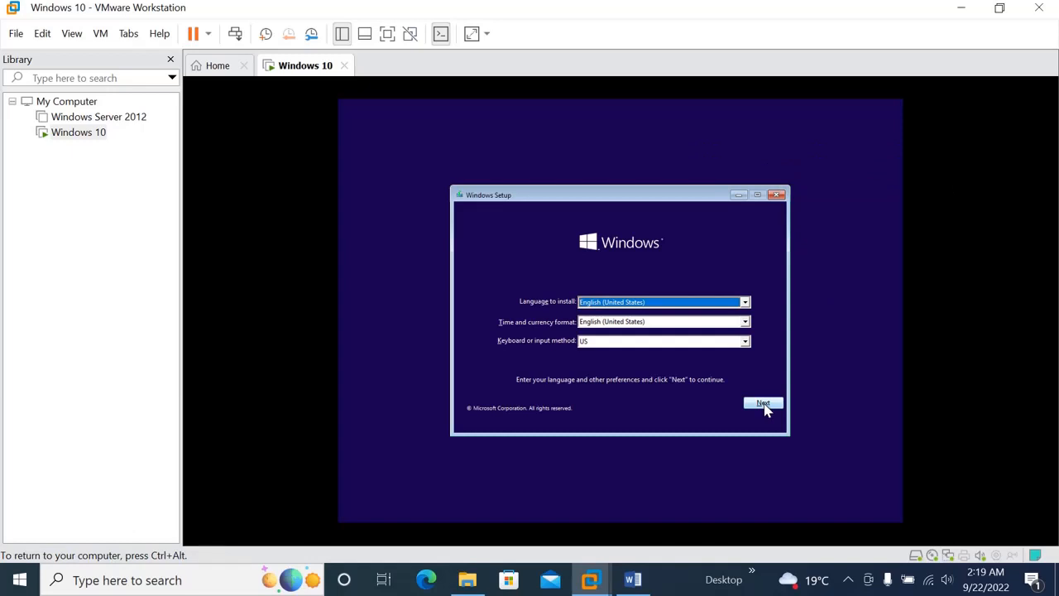
click(764, 405)
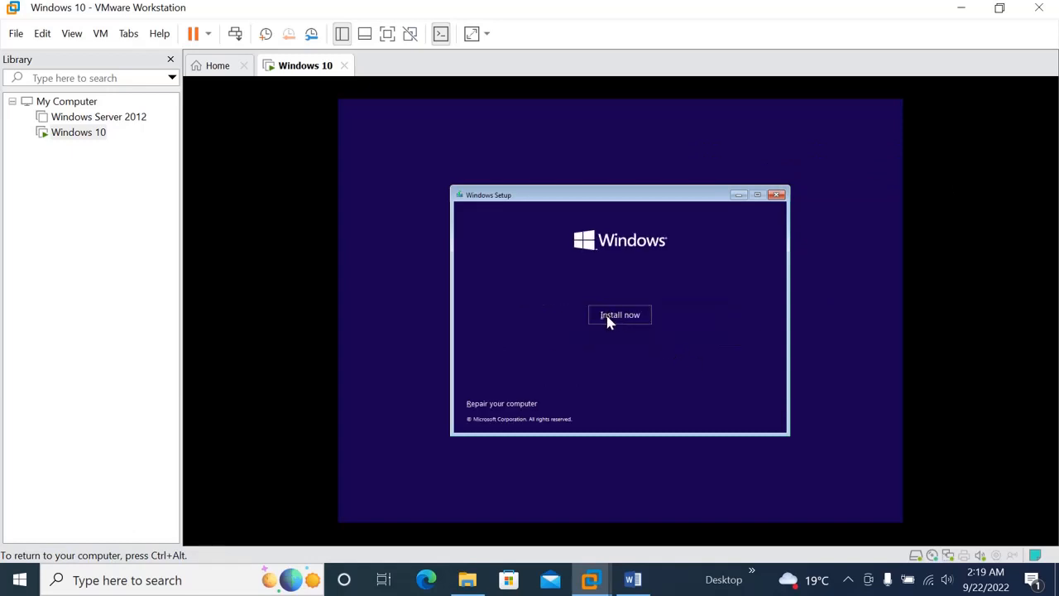
click(609, 317)
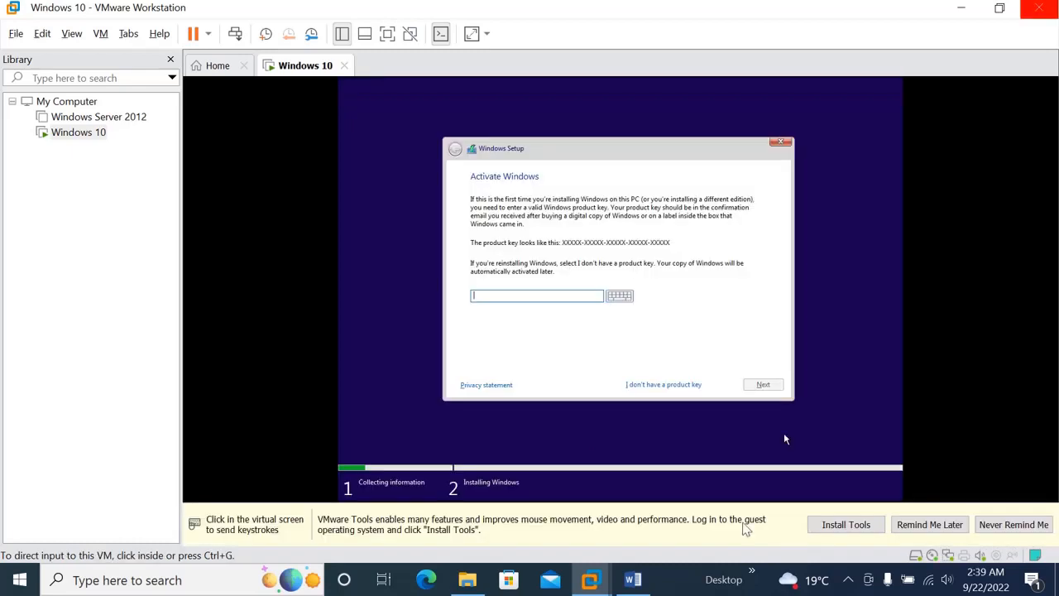
Step: Continue the setup without a product key and choose Windows 10 Pro as the operating system
click(692, 489)
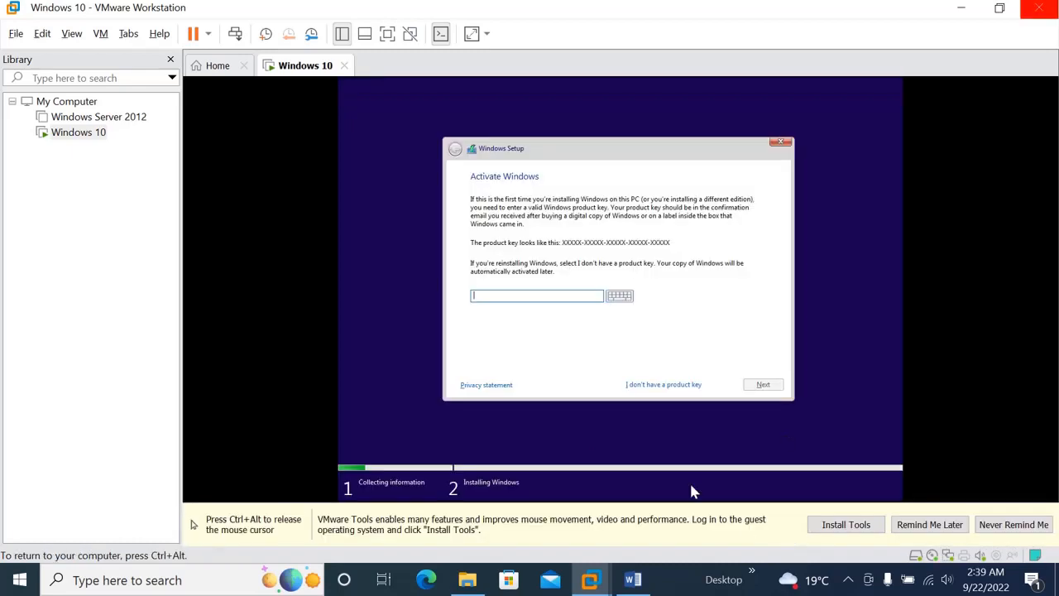
click(660, 387)
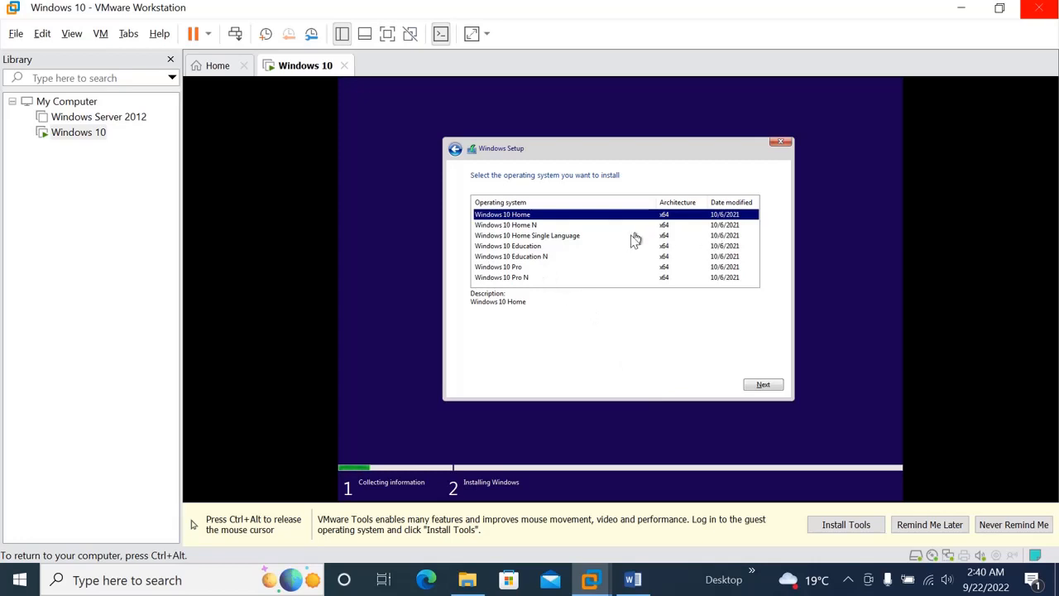
click(515, 268)
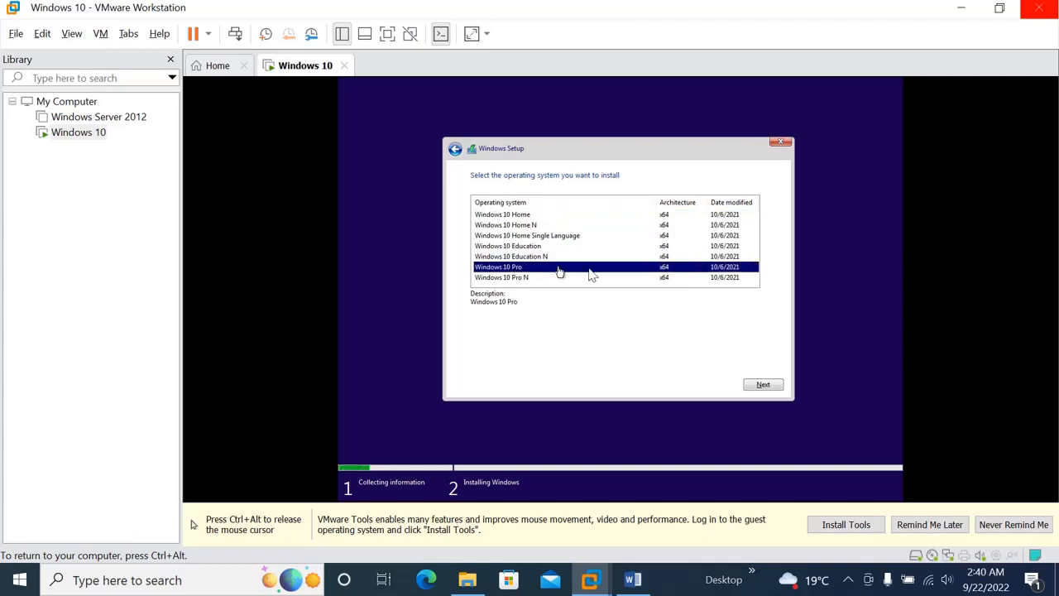
click(764, 386)
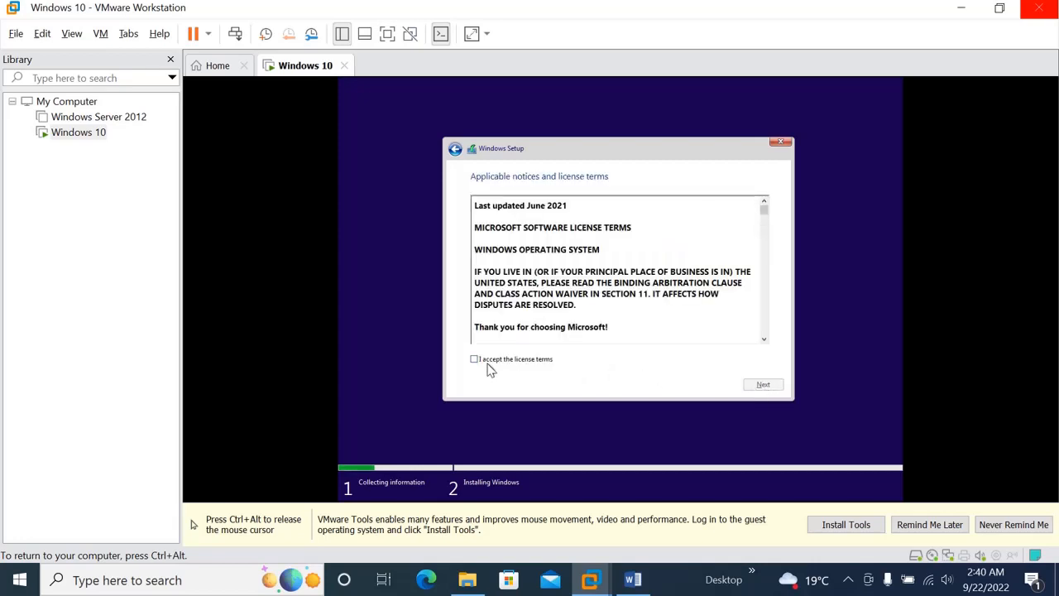
Step: Accept the license terms and choose the custom installation that installs Windows only
click(475, 360)
click(763, 386)
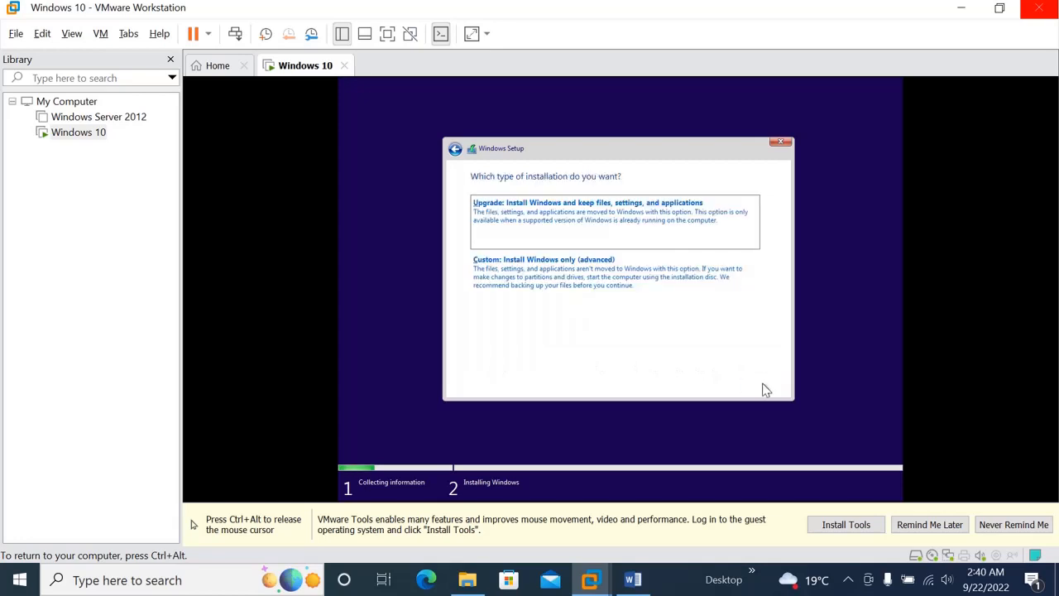
click(563, 265)
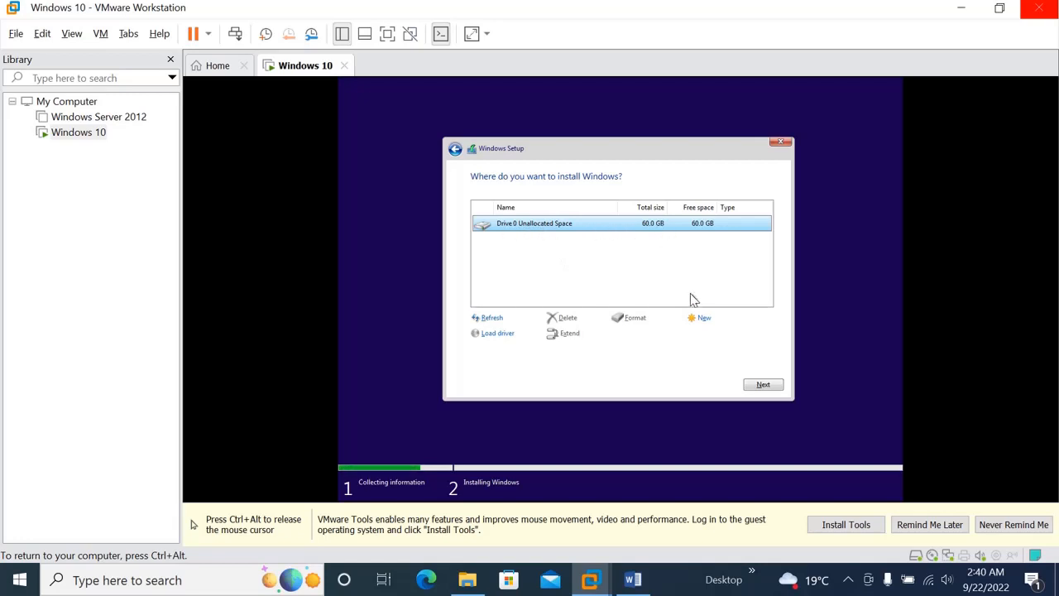
Step: Create a 61440 MB partition from Drive 0's unallocated space and install Windows on the primary partition
click(704, 318)
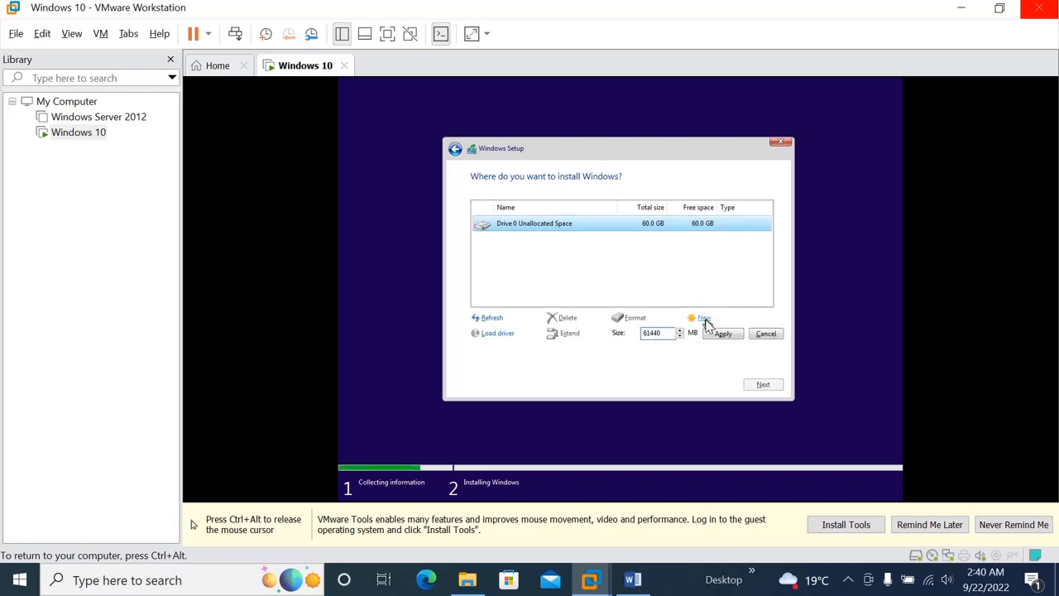
click(719, 335)
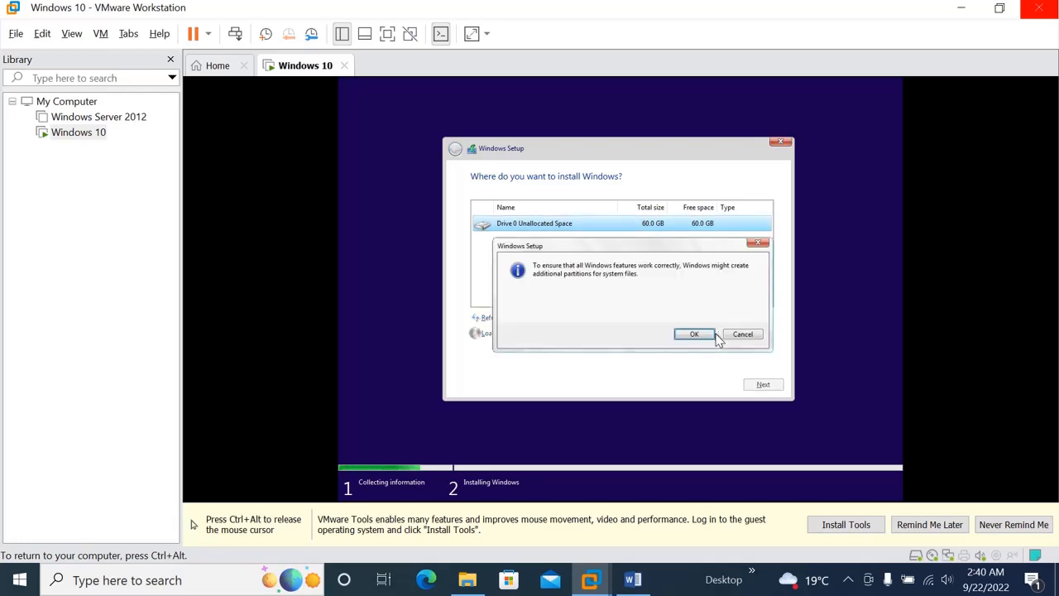
click(695, 335)
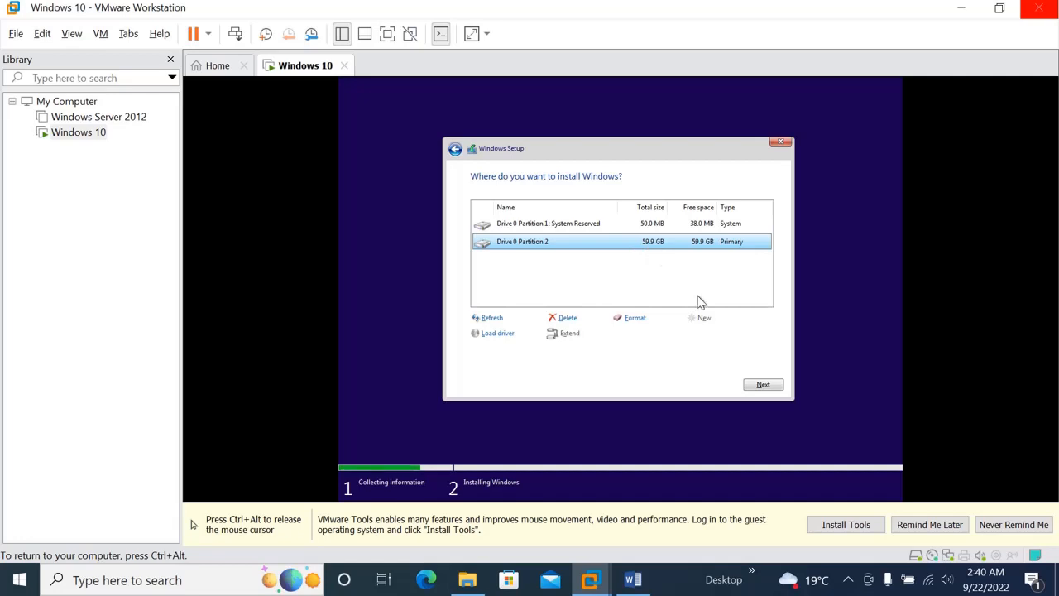
click(762, 387)
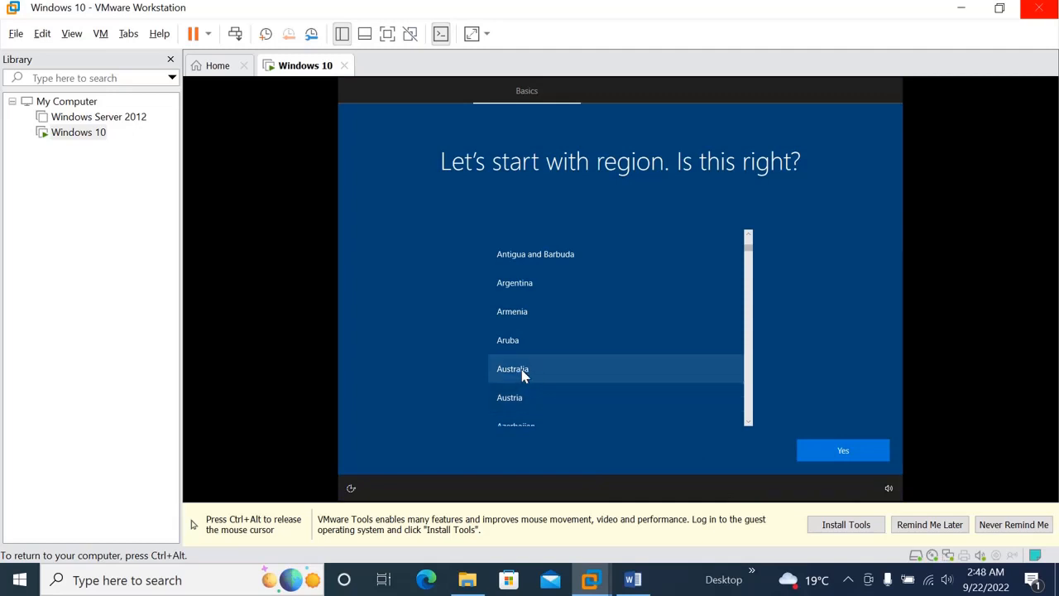
Step: Set the region to Australia and use United Kingdom as the only keyboard layout
click(522, 373)
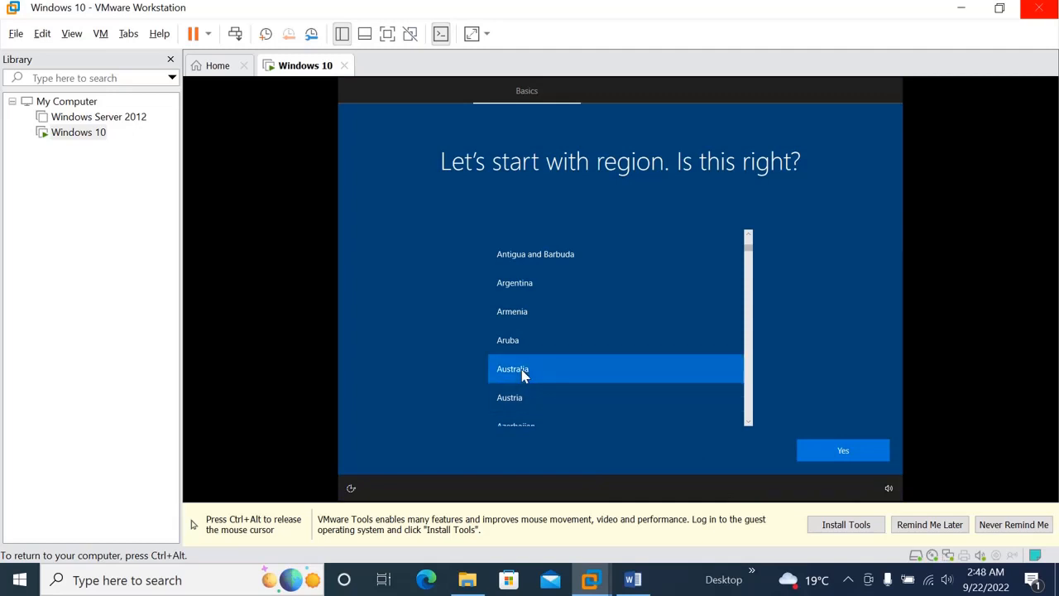
click(843, 451)
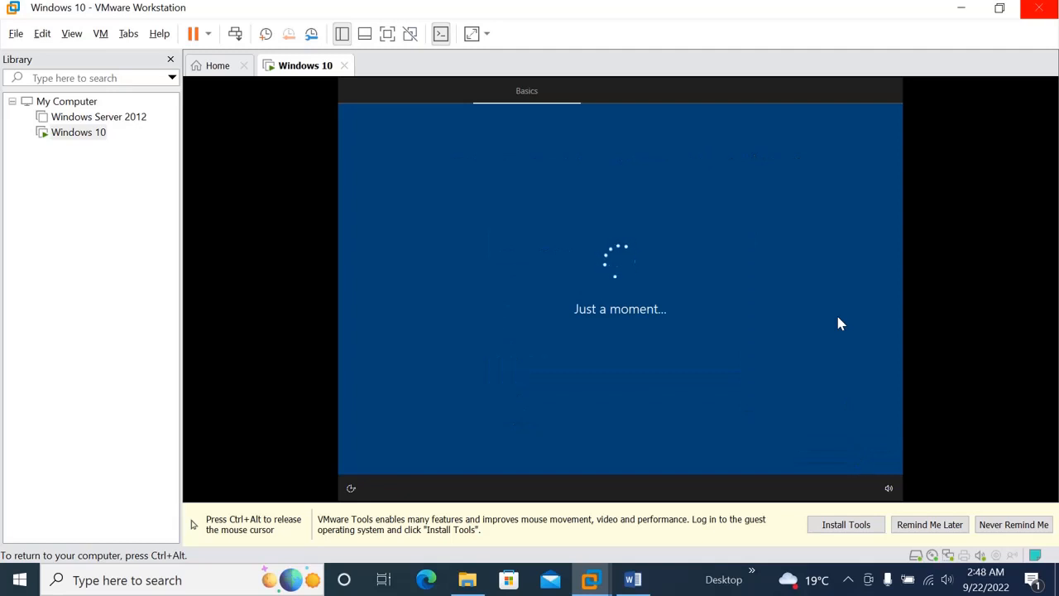
drag(749, 256, 749, 254)
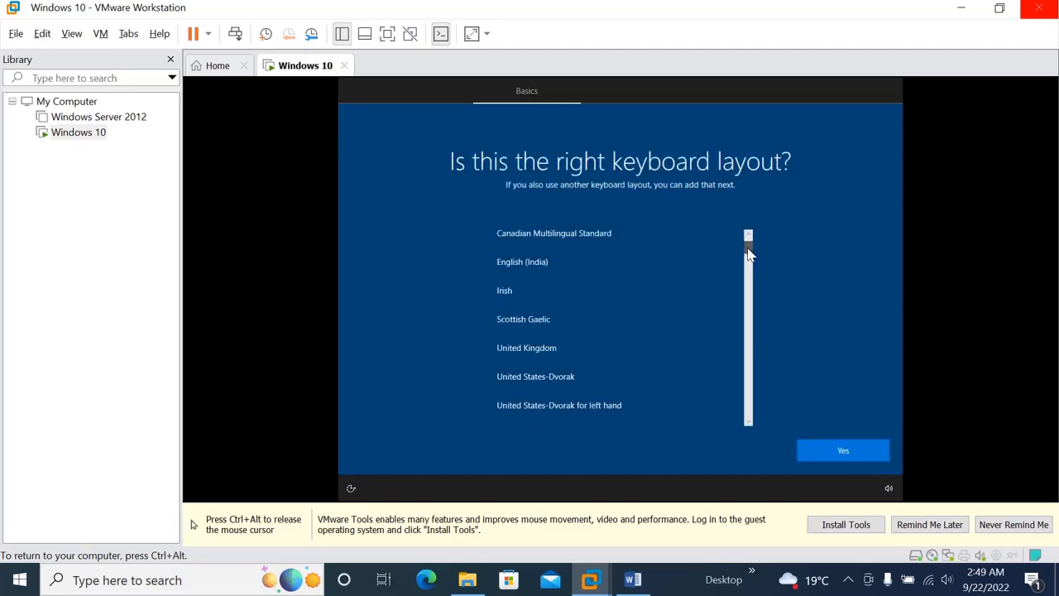
click(505, 358)
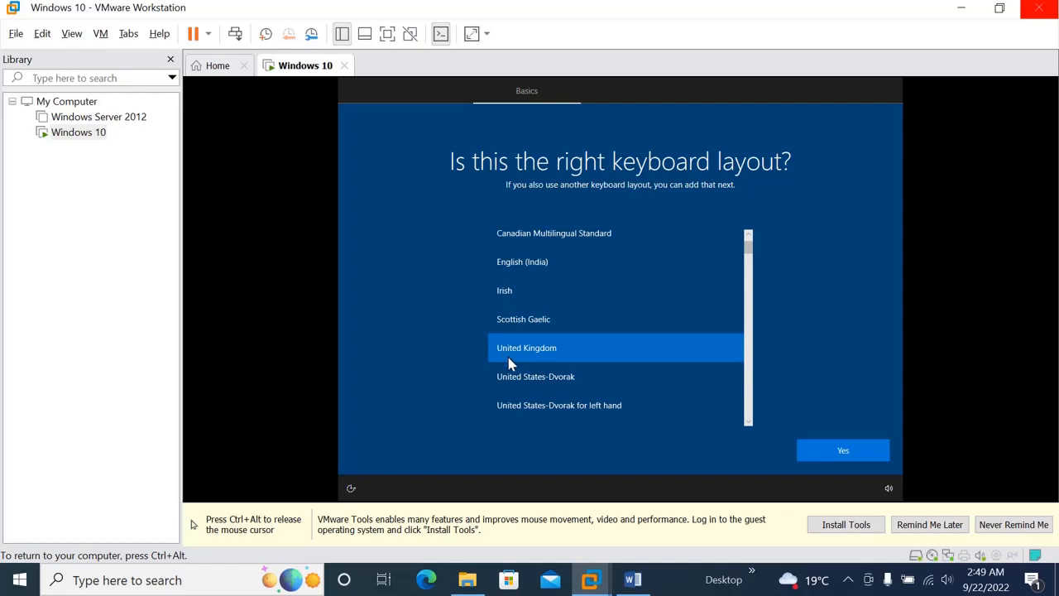
click(837, 451)
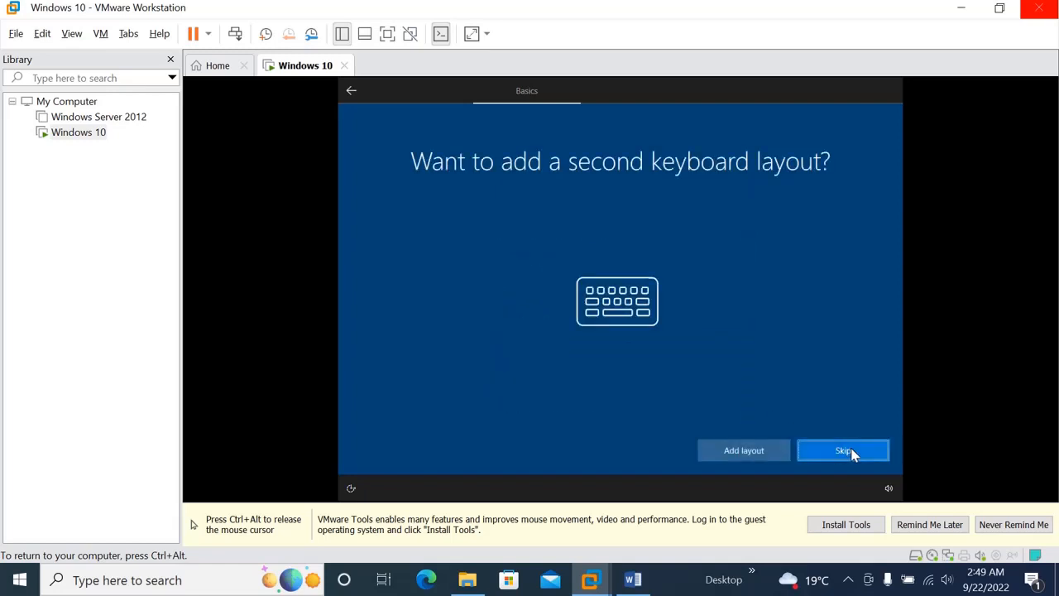
click(831, 449)
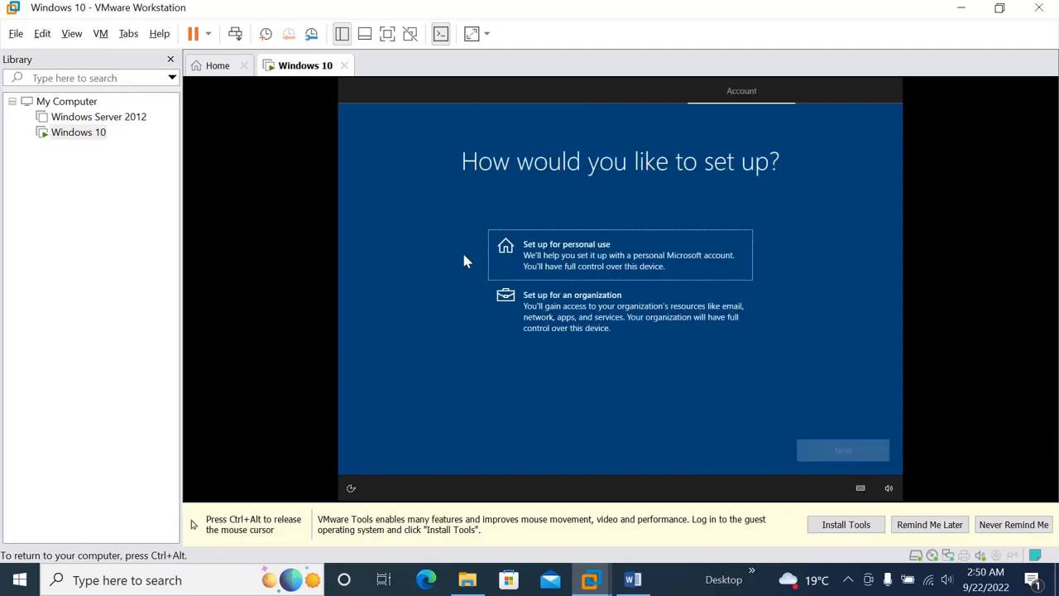
Step: Set up Windows for personal use and choose the limited experience instead of signing in to a Microsoft account
click(549, 266)
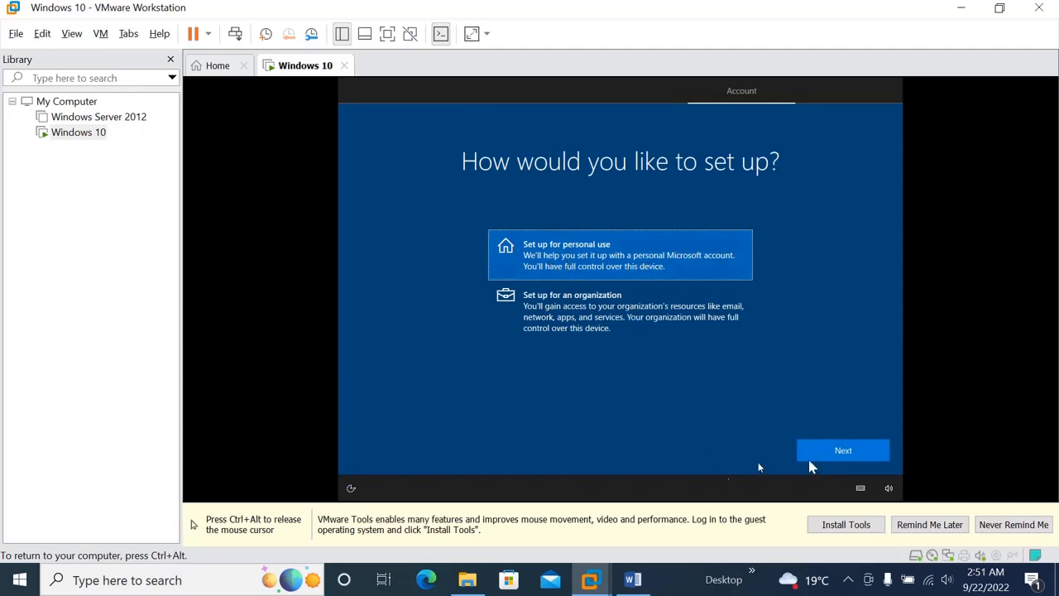
click(849, 453)
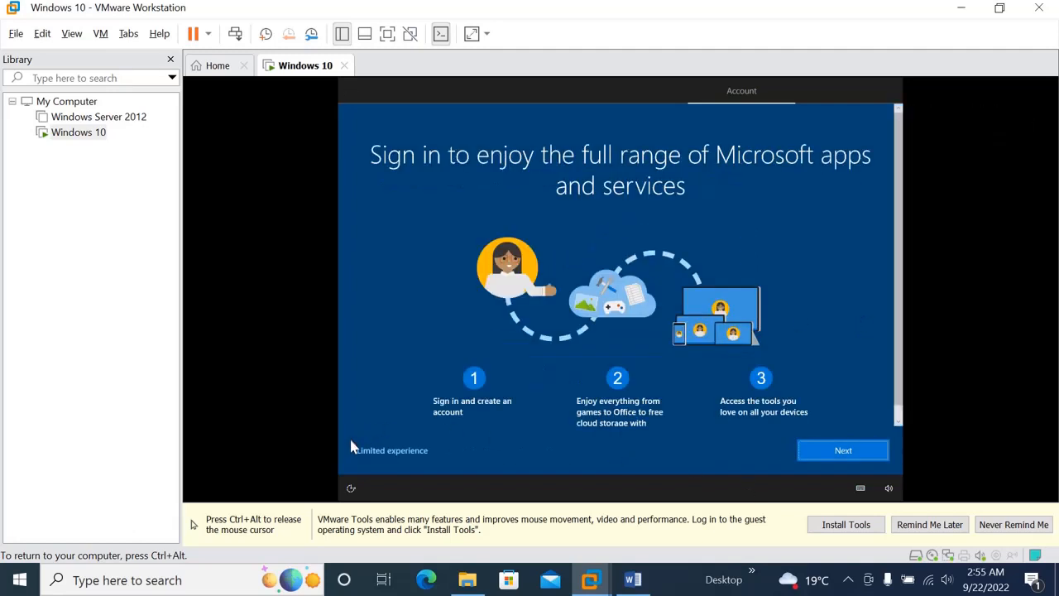
click(371, 452)
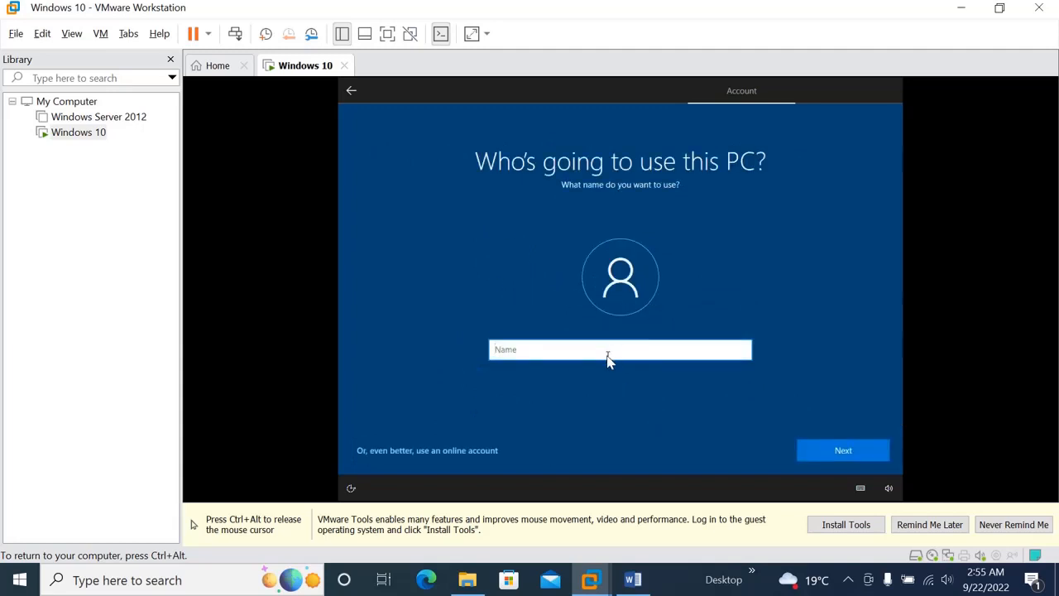
Step: Create the local account with the user's first name and leave its password blank
text(Rose)
click(843, 455)
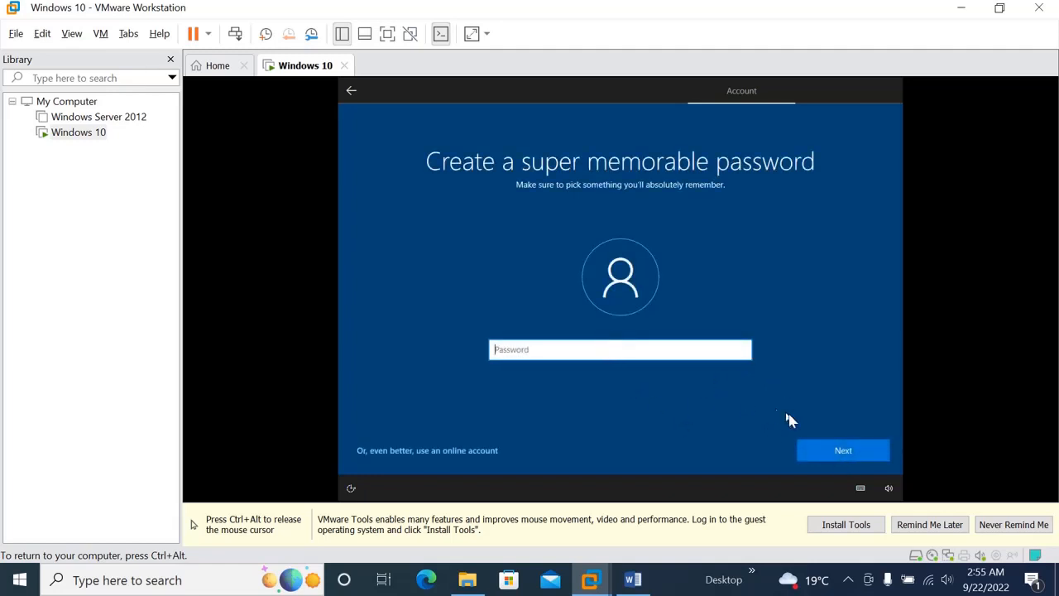
click(856, 458)
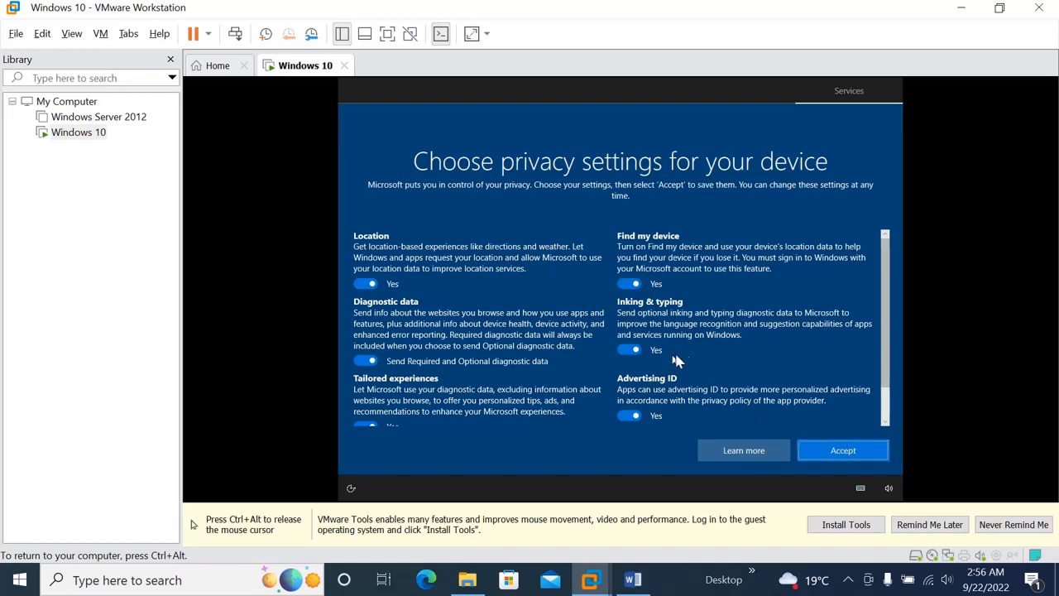
Step: Turn off Find my device and accept the device privacy settings
click(631, 284)
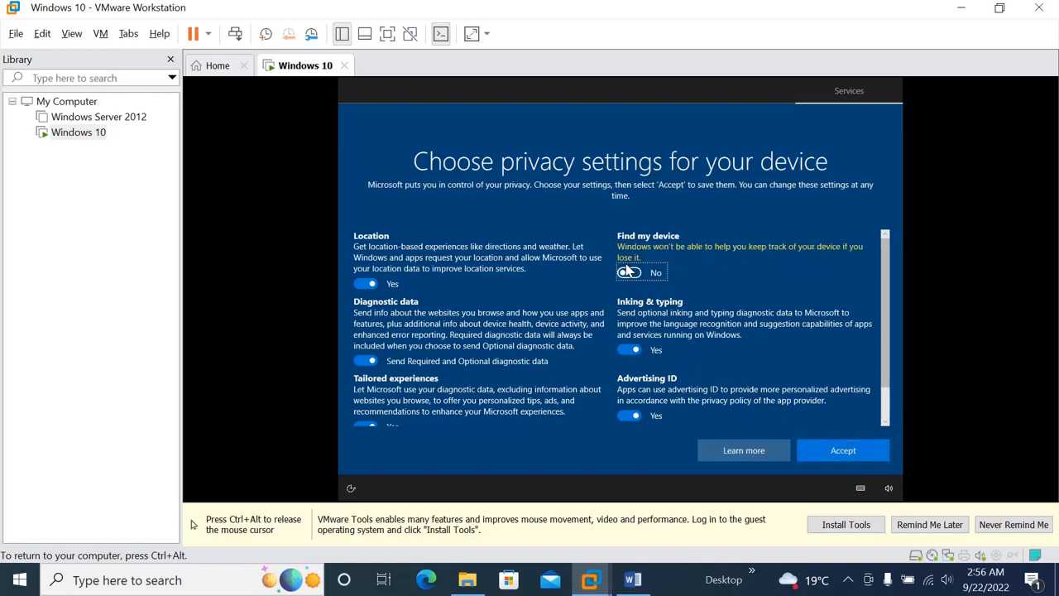
click(845, 460)
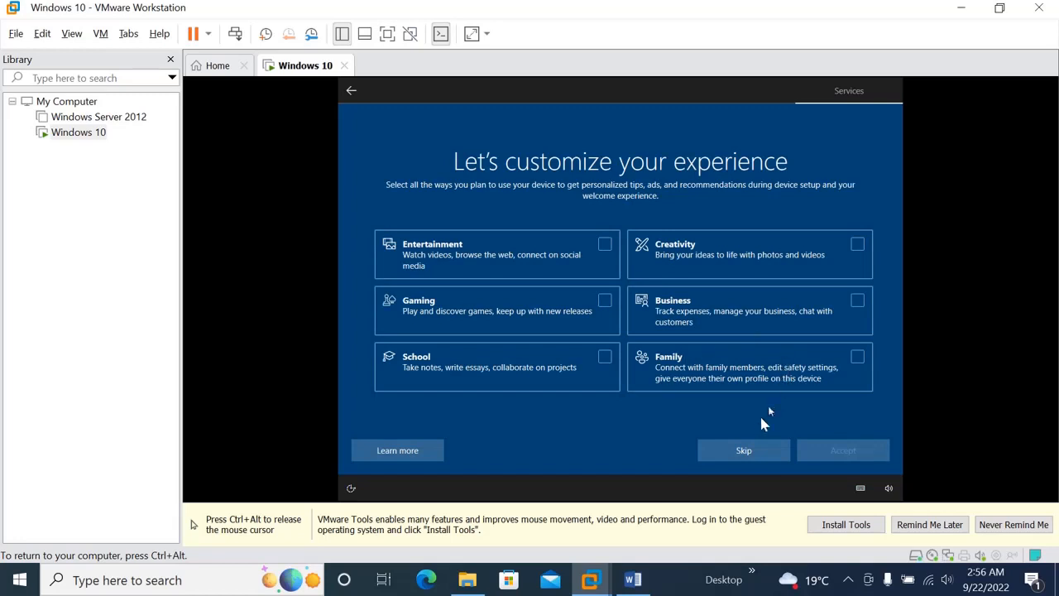
Step: Skip customizing the device experience and accept Cortana's access to personal information
click(743, 452)
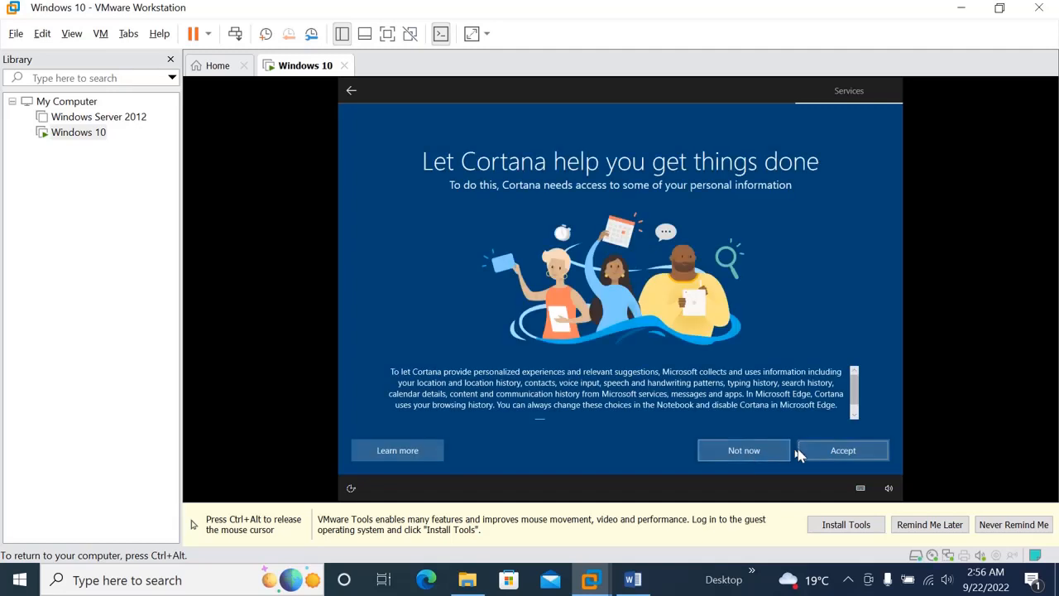
click(825, 450)
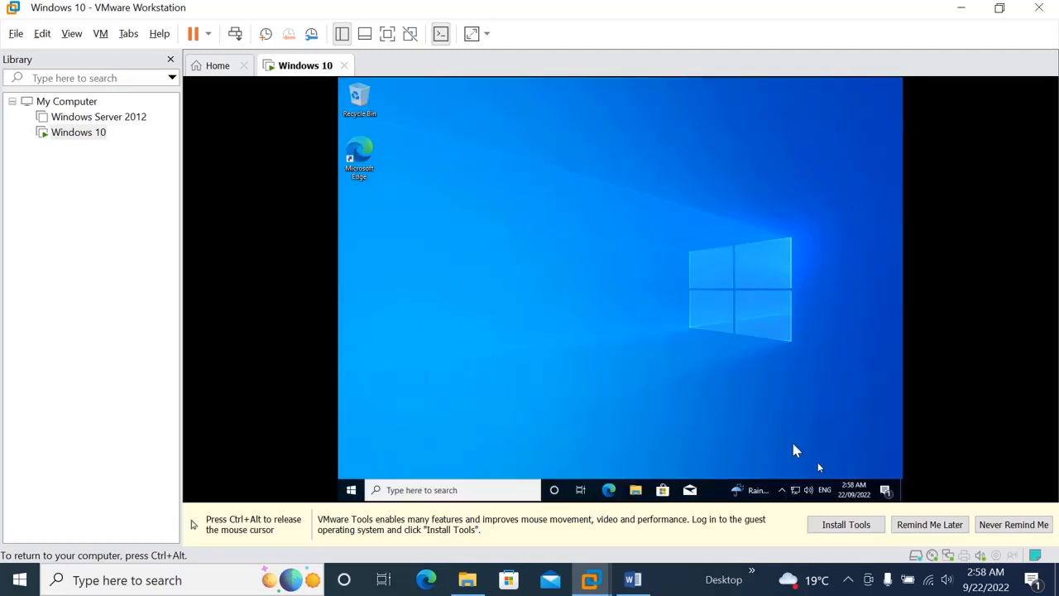
click(351, 491)
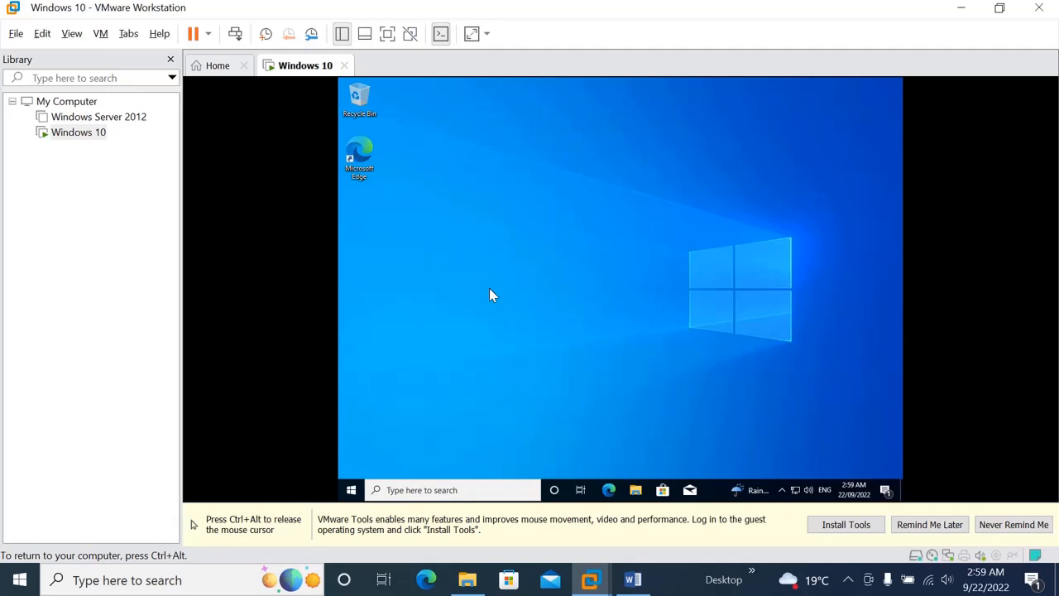